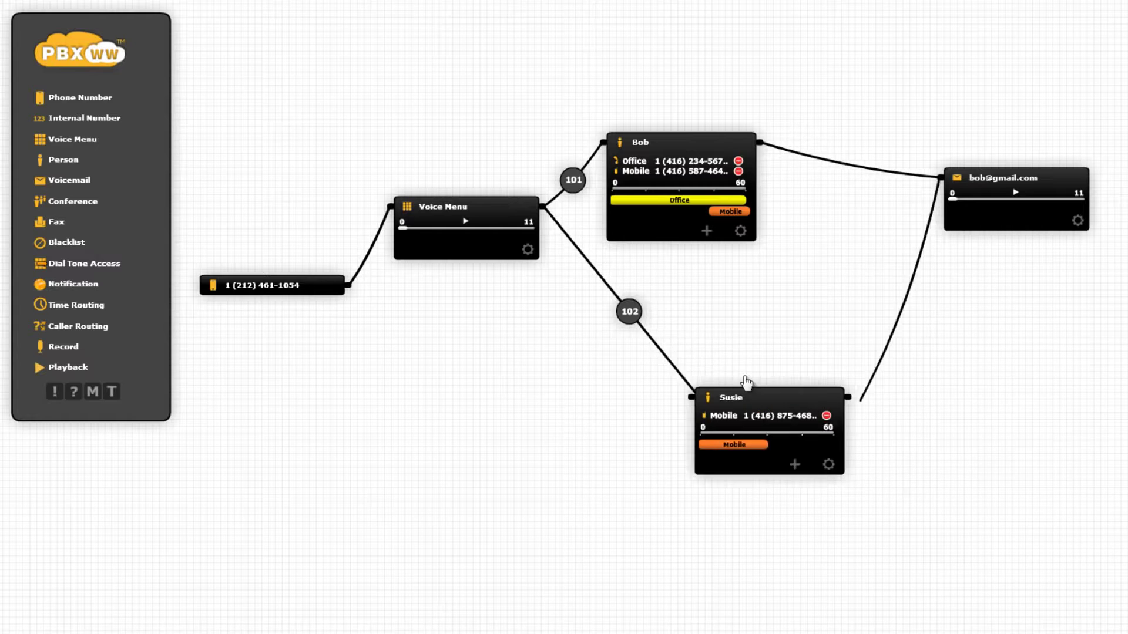
# - Drag the Voice Menu component lower on the canvas so its connection lines follow
pyautogui.moveTo(504, 216); pyautogui.dragTo(501, 276)
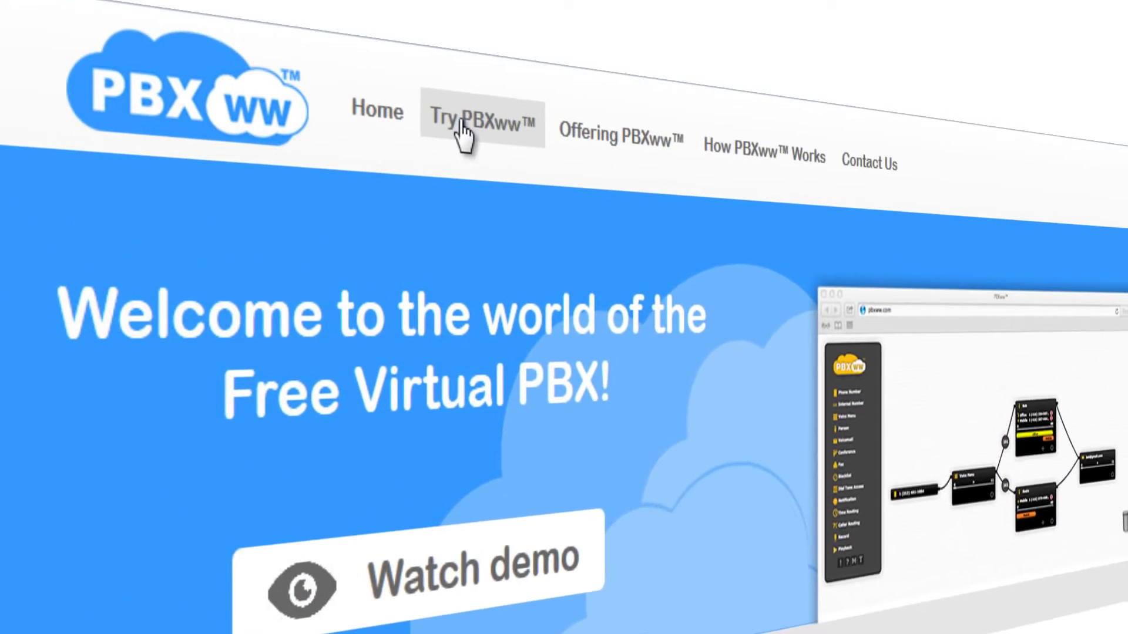
# - Follow the 'Try PBXww' link in the home page's top navigation
pyautogui.click(463, 125)
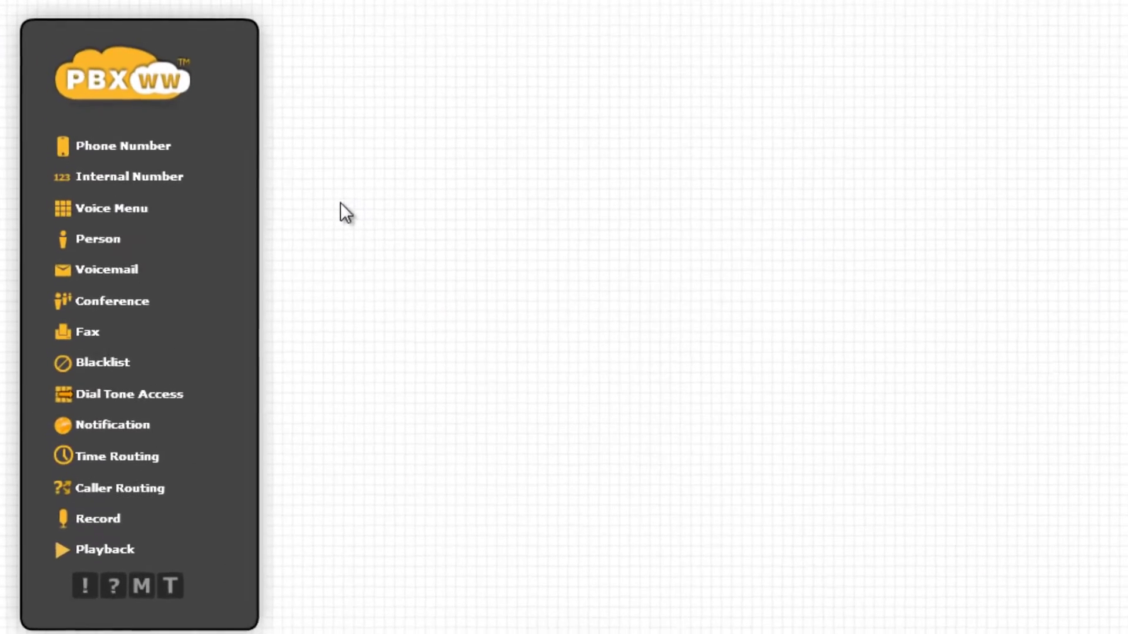
# - Add a Phone Number component and assign it the first number from the Order Numbers list
pyautogui.moveTo(156, 159); pyautogui.dragTo(486, 287)
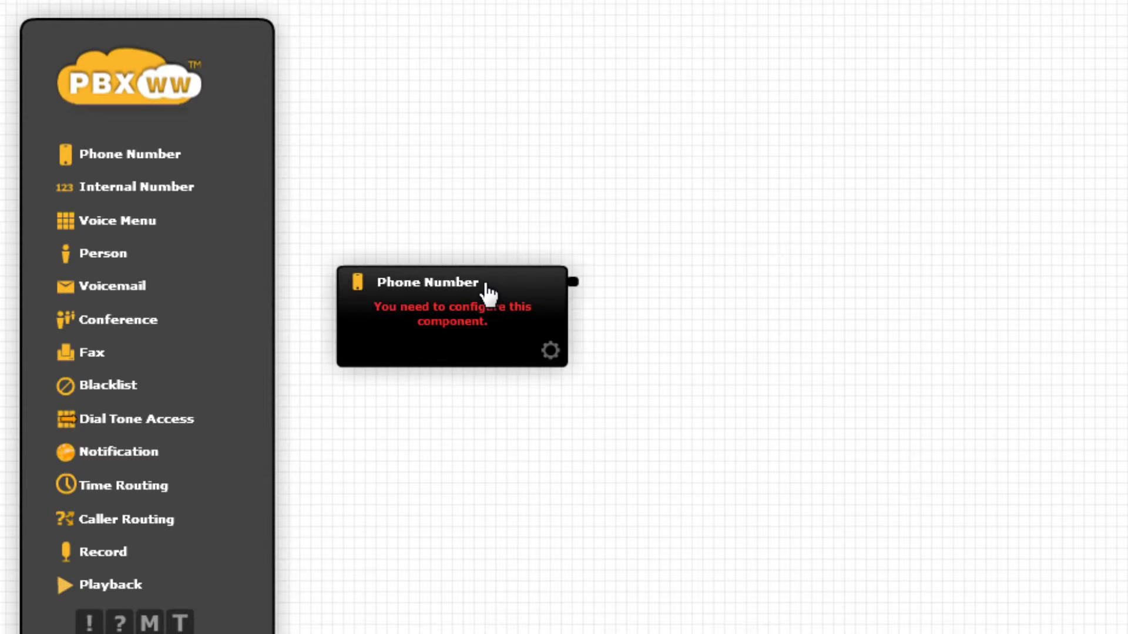
pyautogui.click(469, 302)
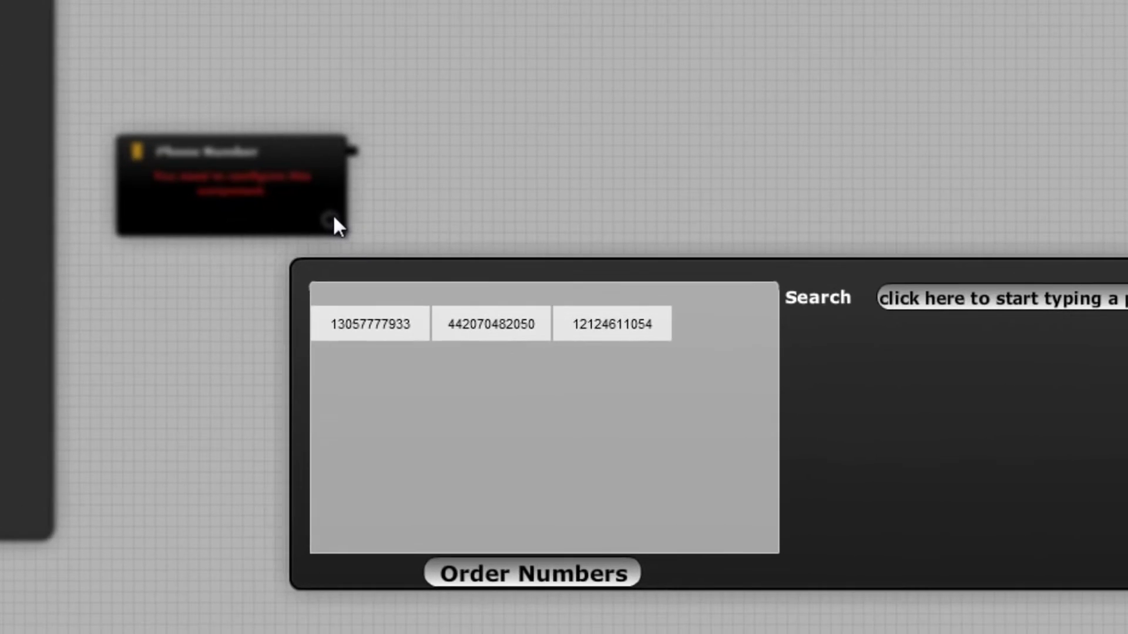
pyautogui.click(381, 328)
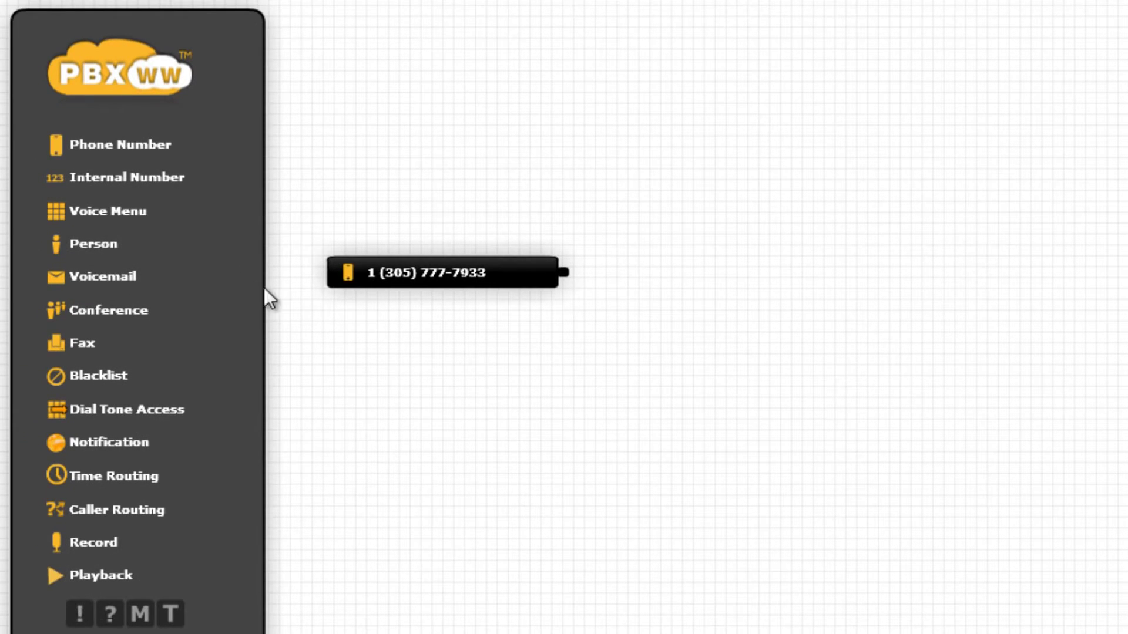
# - Add a named Person with a Mobile-labelled mobile number, wire the phone number to it, then collapse it
pyautogui.moveTo(94, 244); pyautogui.dragTo(829, 291)
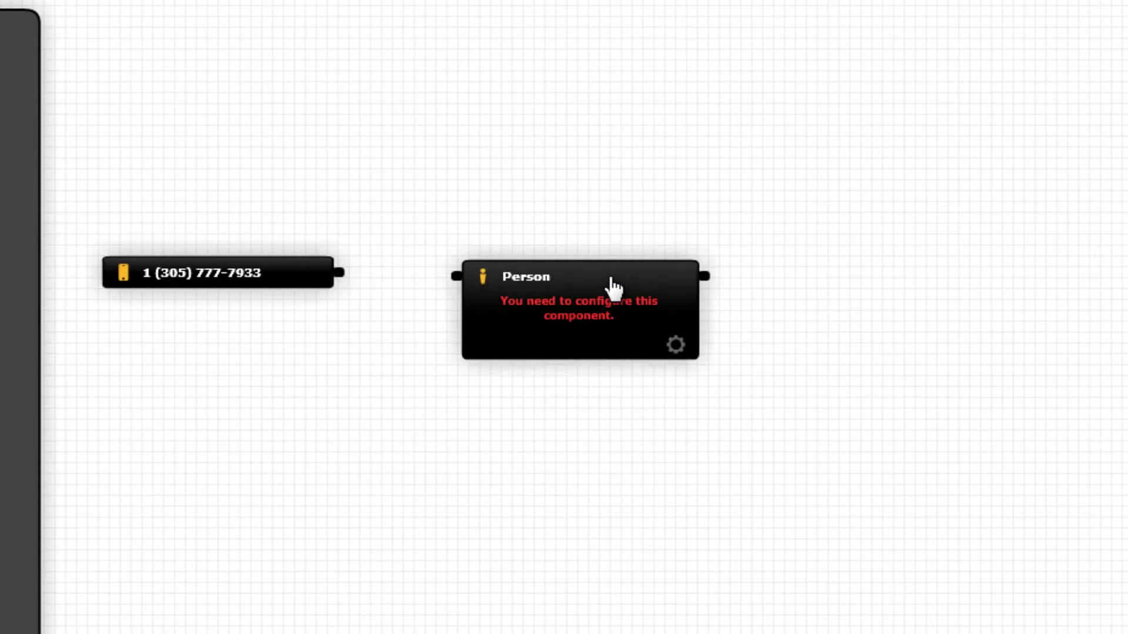
pyautogui.click(680, 349)
pyautogui.write('Bob')
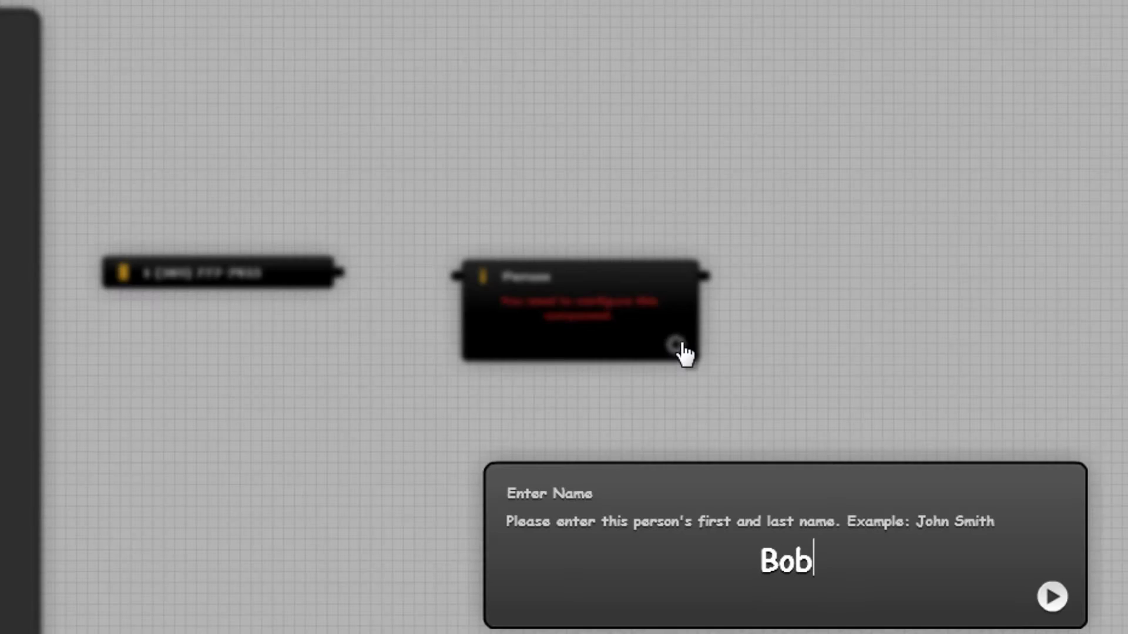
pyautogui.press('Return')
pyautogui.click(602, 555)
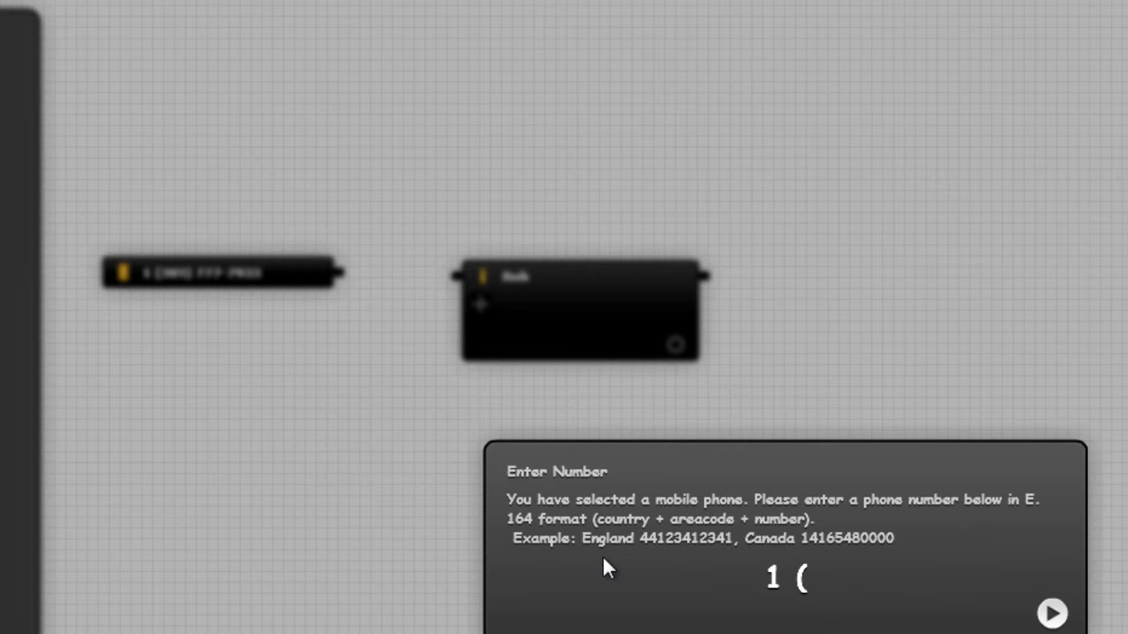
pyautogui.press('Return')
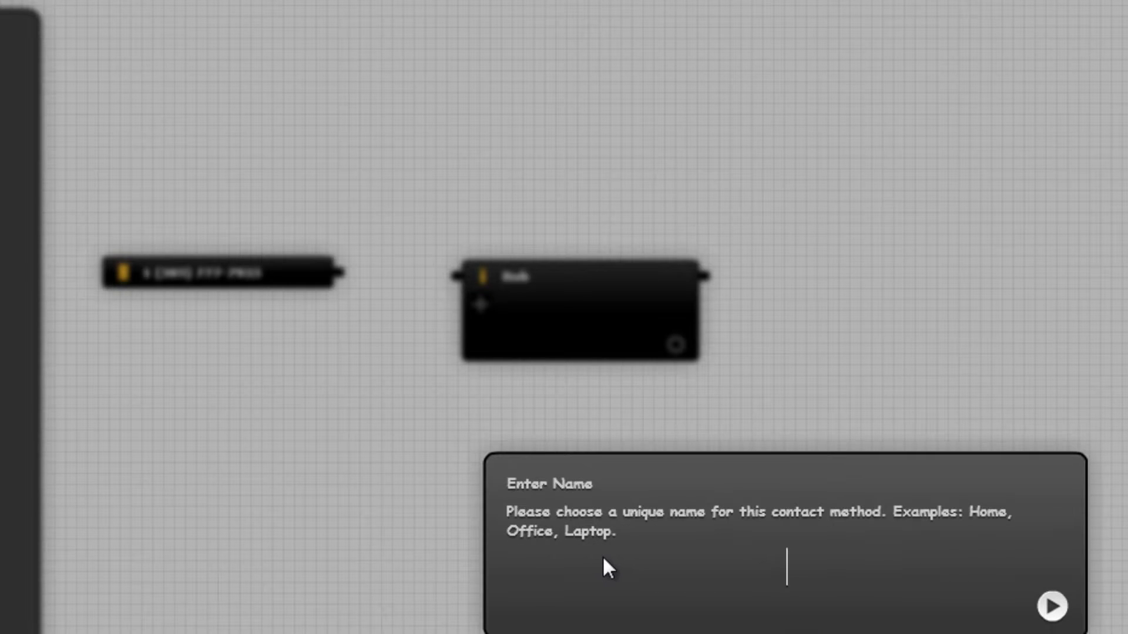
pyautogui.write('Mobile')
pyautogui.press('Return')
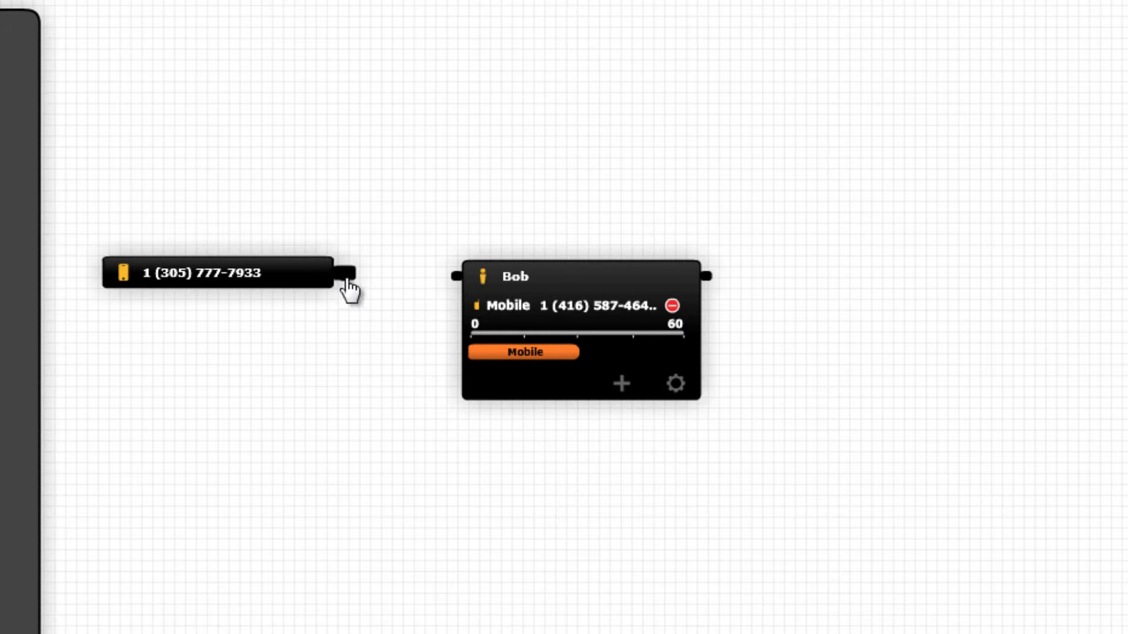
pyautogui.moveTo(349, 289); pyautogui.dragTo(452, 286)
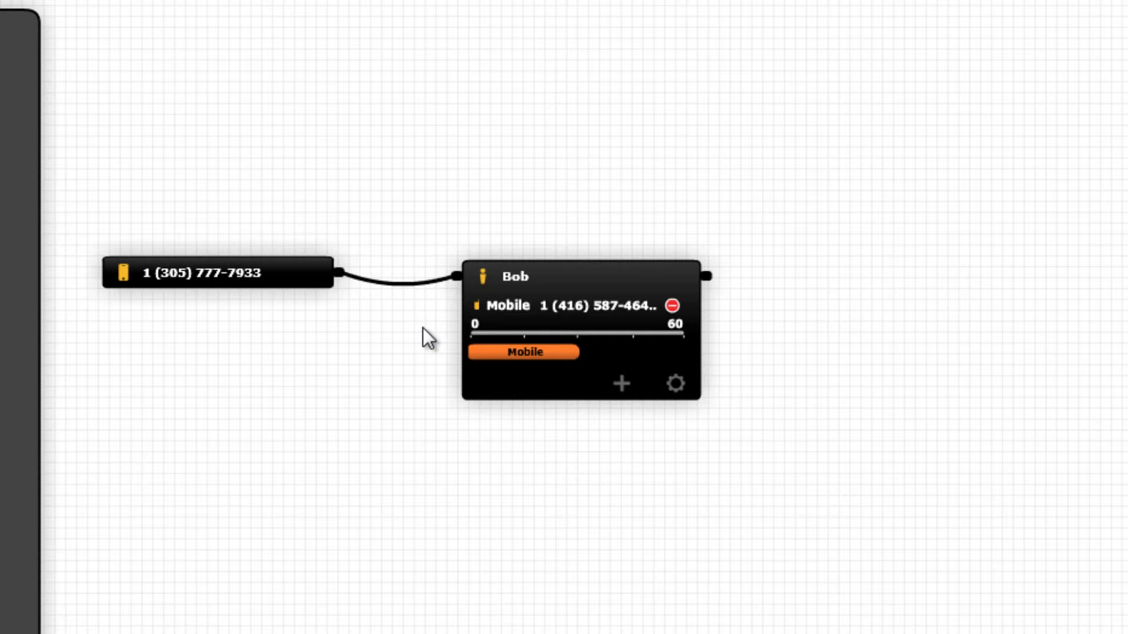
pyautogui.click(527, 280)
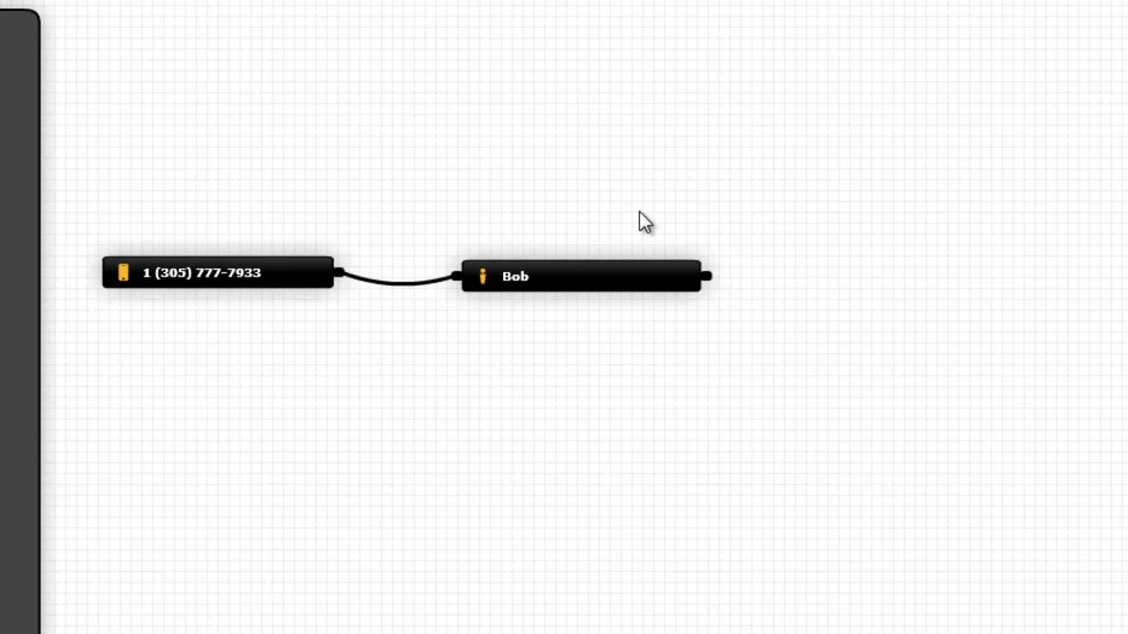
# - Expand the person and add a landline contact with the office number, named Office
pyautogui.click(565, 280)
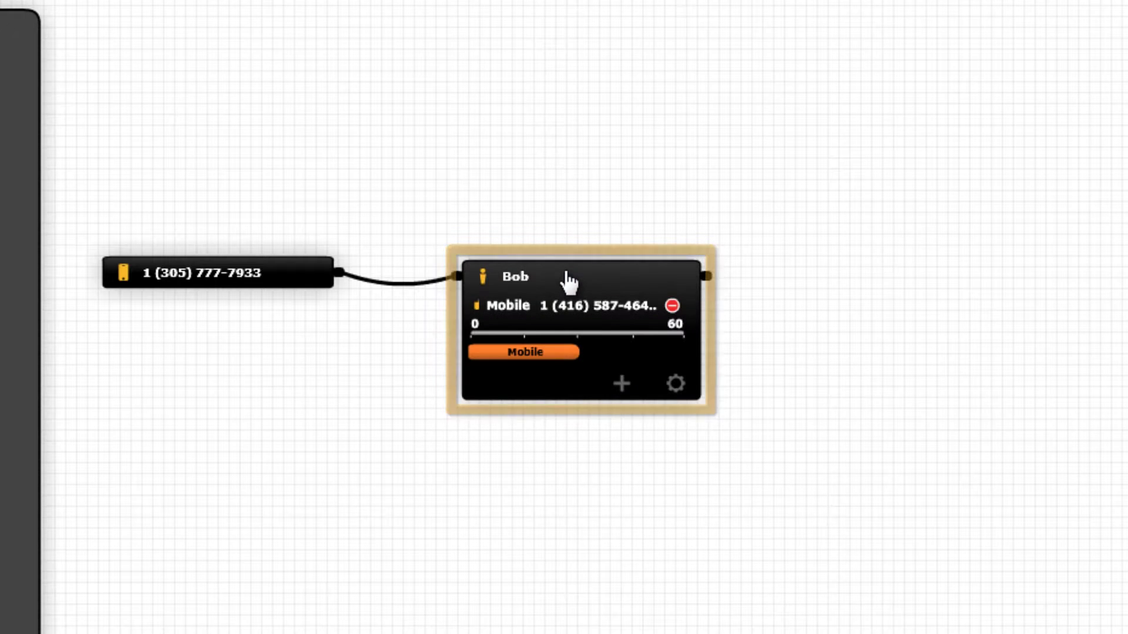
pyautogui.click(618, 380)
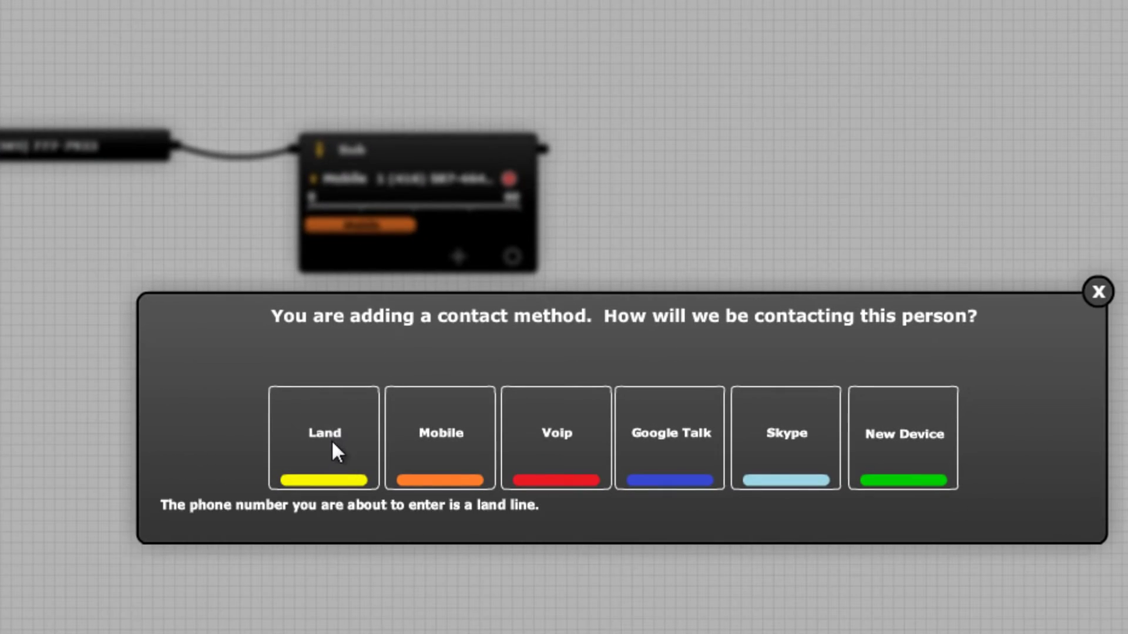
pyautogui.click(333, 443)
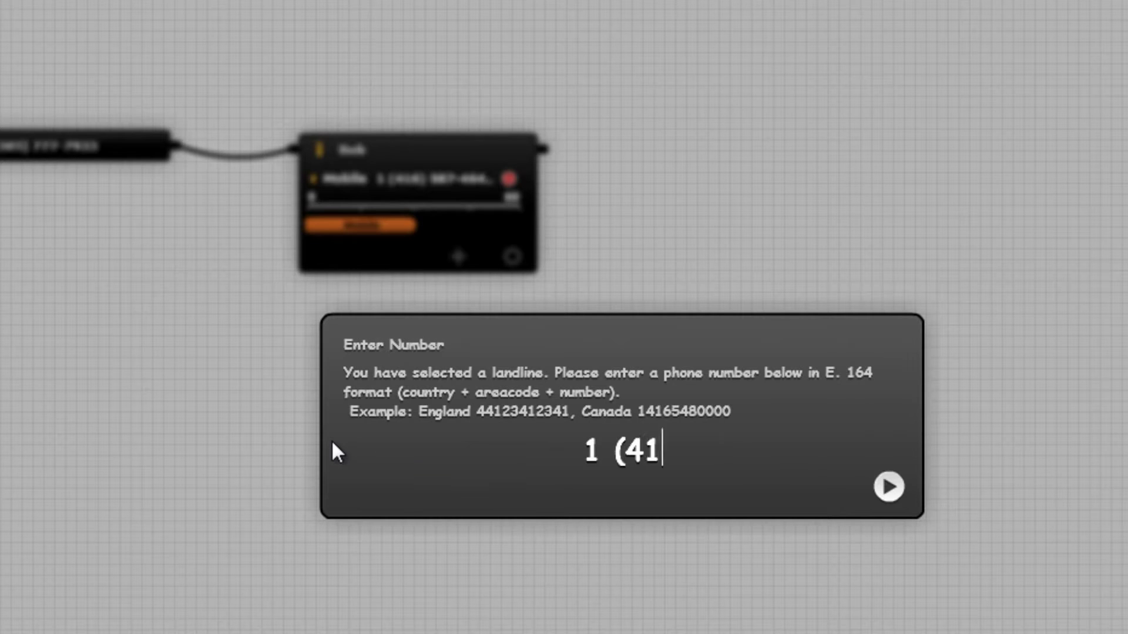
pyautogui.press('Return')
pyautogui.write('Office')
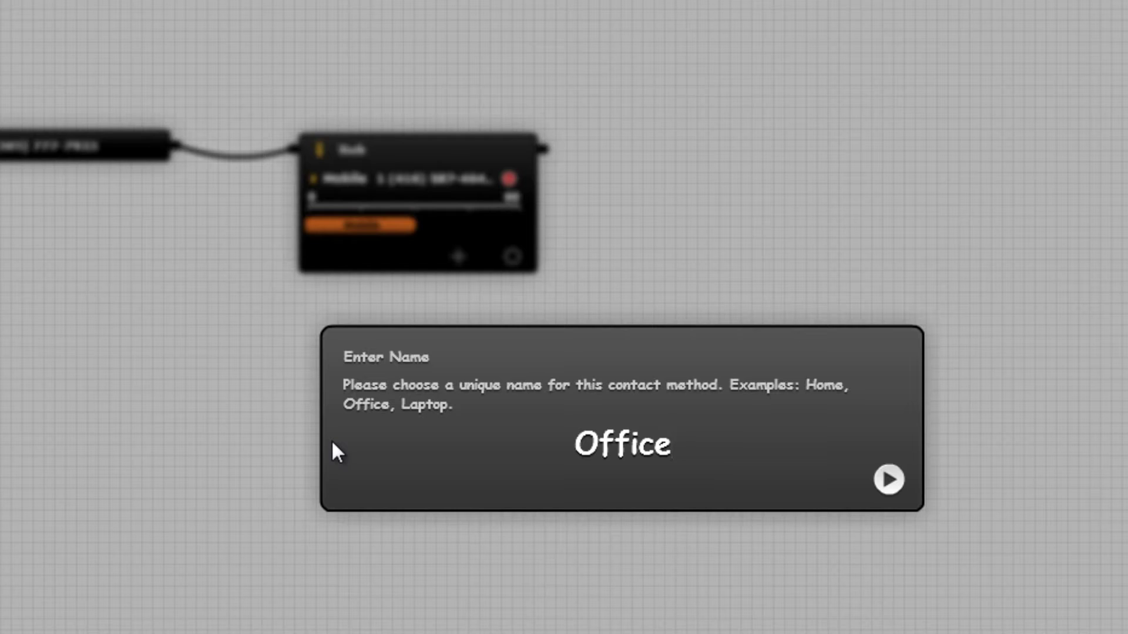
pyautogui.press('Return')
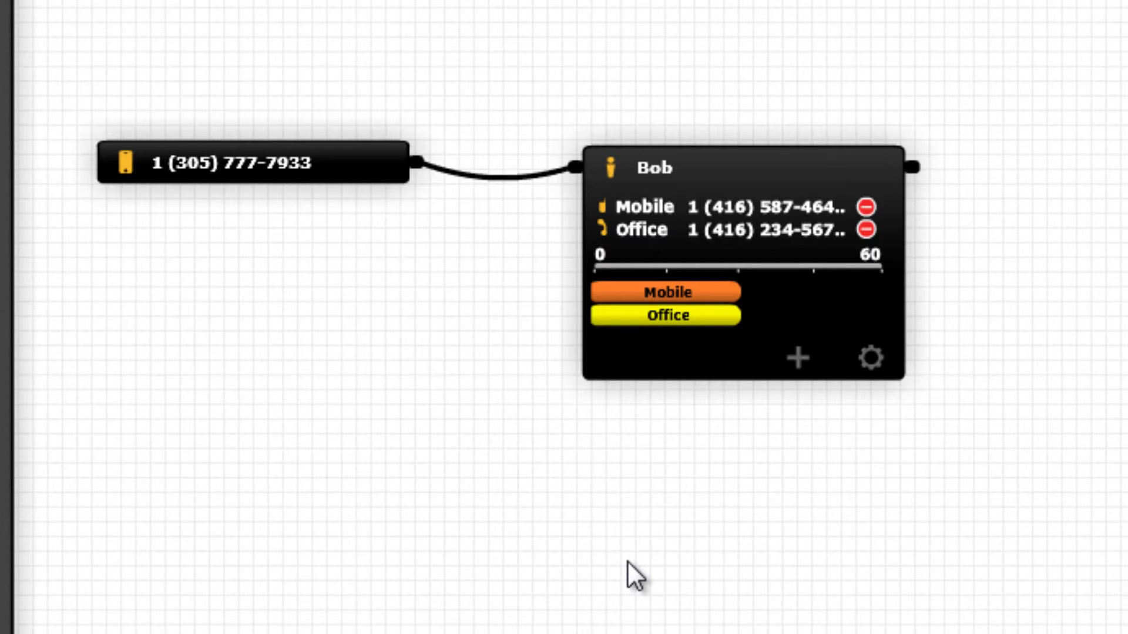
# - Stretch the Office ring slot to nearly 60 seconds and shift the Mobile slot later
pyautogui.moveTo(696, 292); pyautogui.dragTo(849, 299)
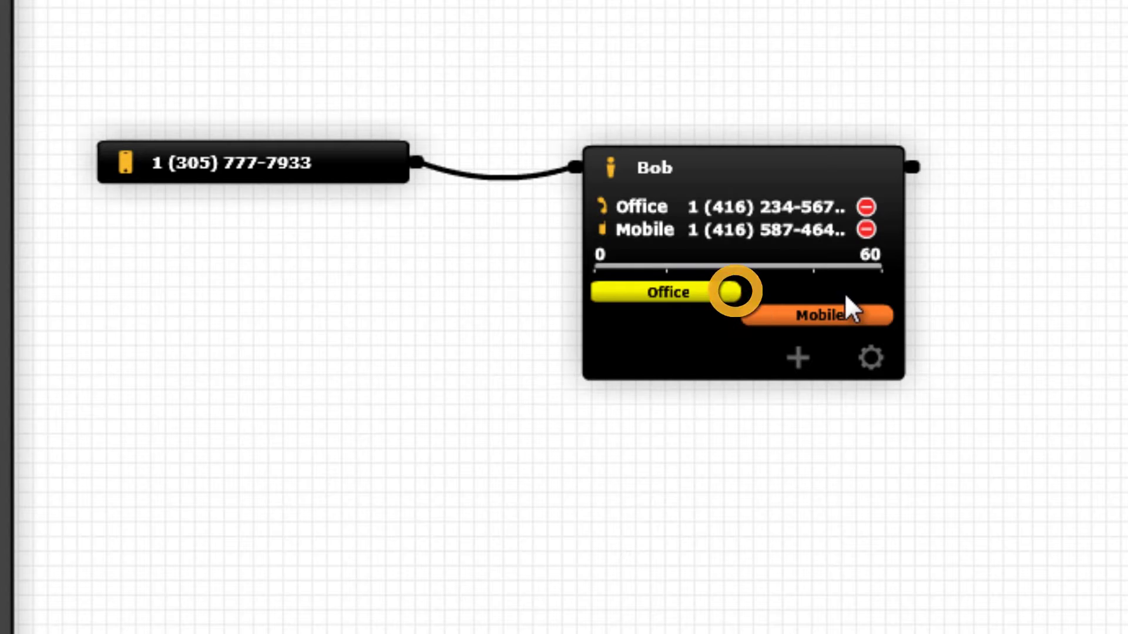
pyautogui.moveTo(741, 293); pyautogui.dragTo(892, 309)
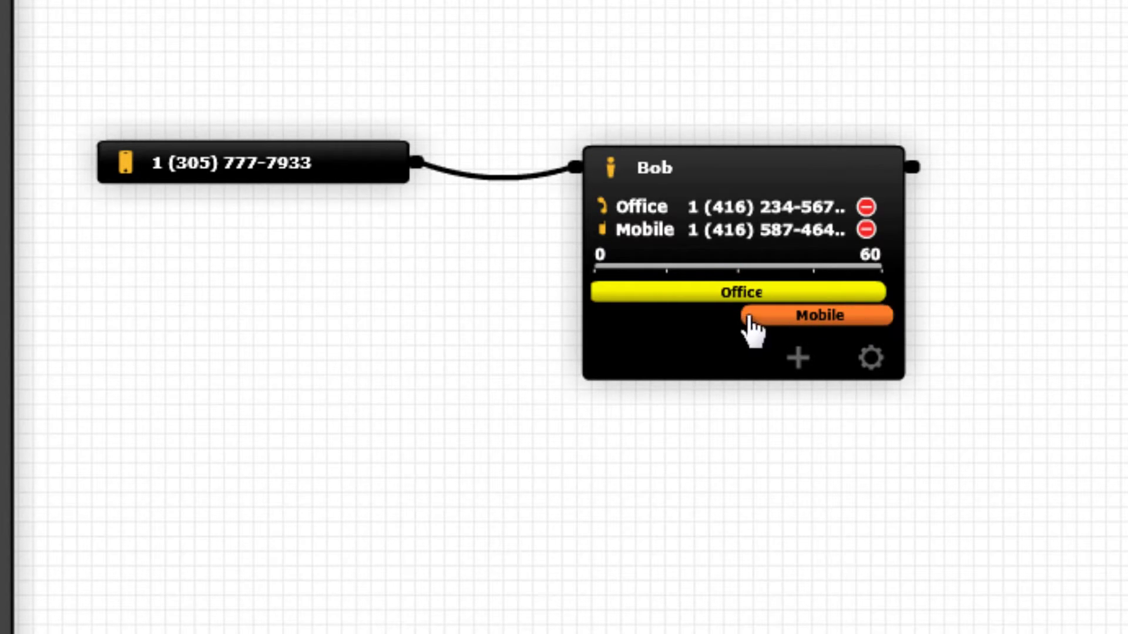
pyautogui.moveTo(751, 321); pyautogui.dragTo(815, 341)
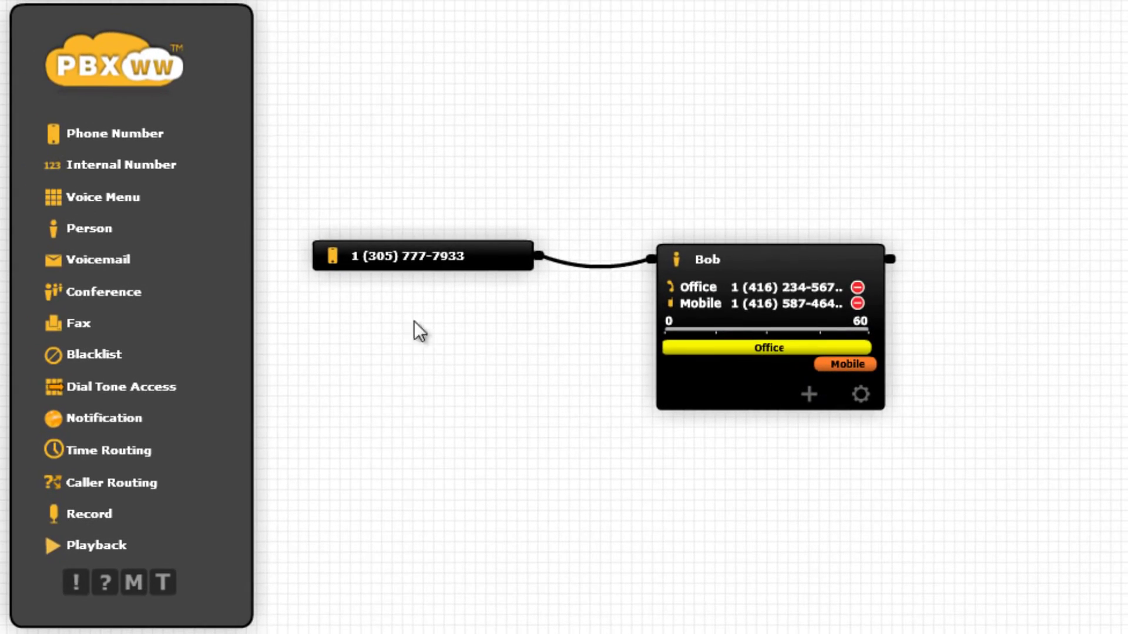
# - Add a Voicemail component that sends messages to the person's e-mail address
pyautogui.moveTo(125, 272); pyautogui.dragTo(1022, 196)
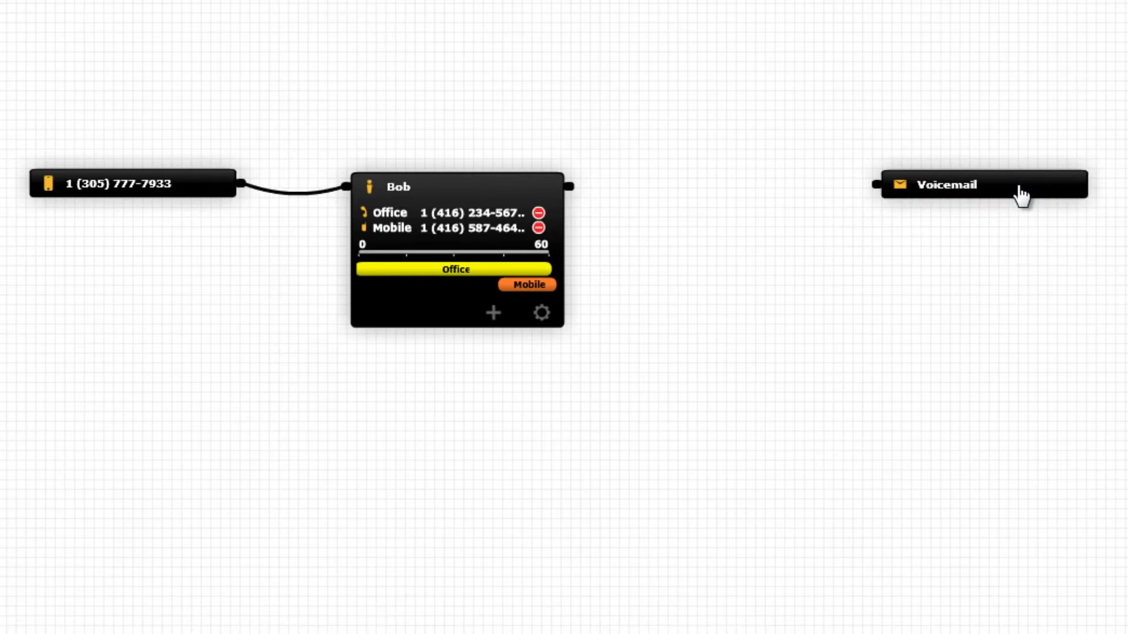
pyautogui.click(1072, 247)
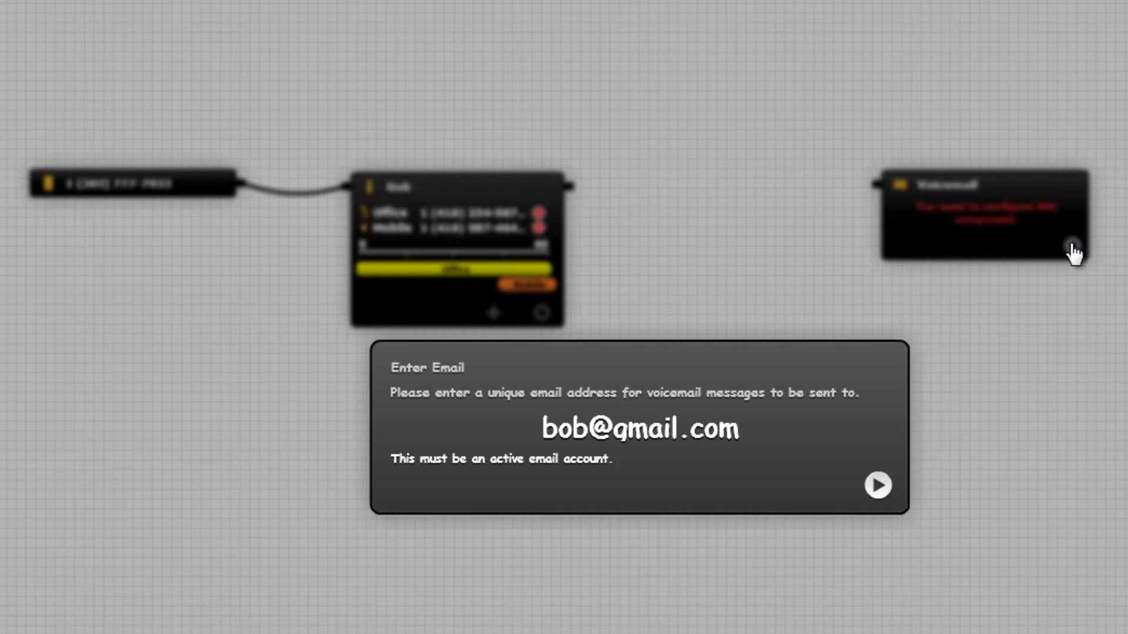
pyautogui.press('Return')
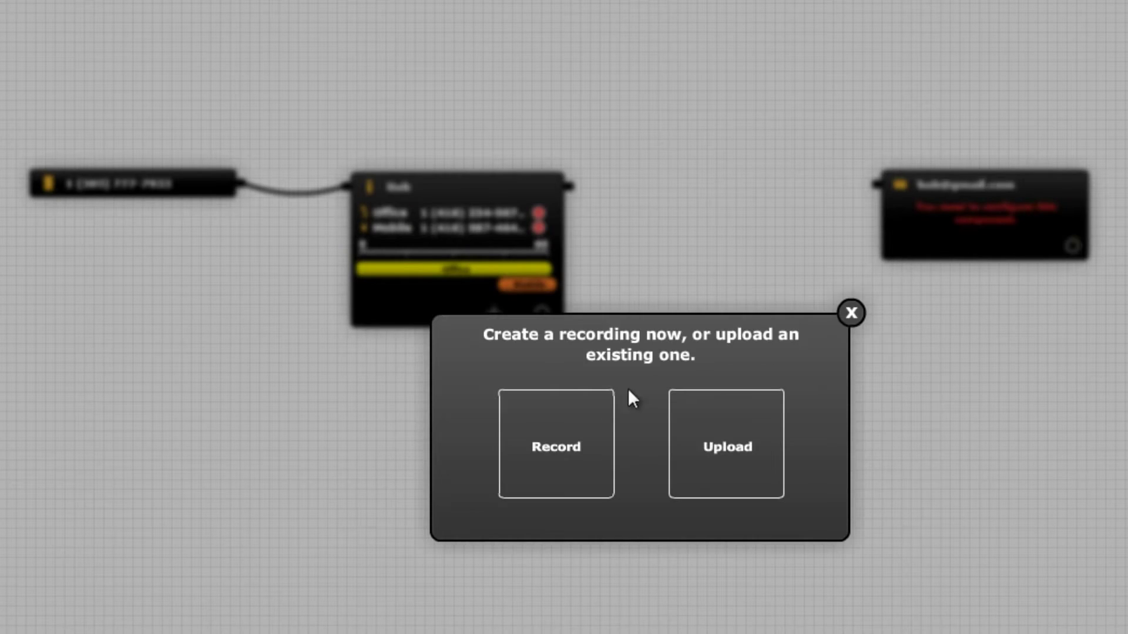
# - Record a new voicemail greeting and stop its playback
pyautogui.click(566, 421)
pyautogui.click(640, 460)
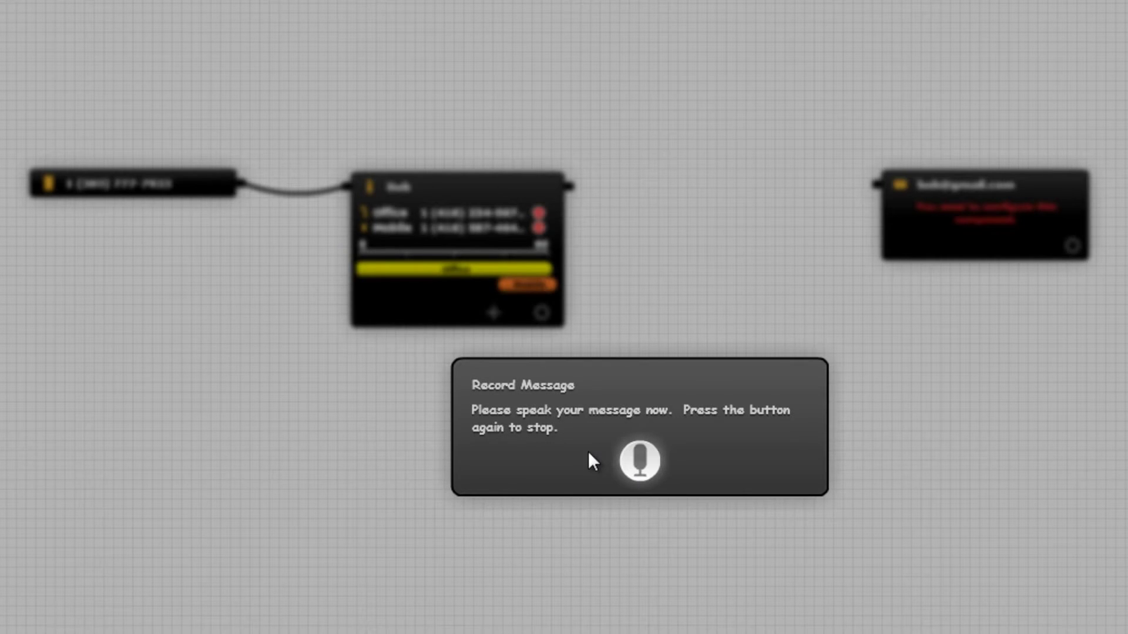
pyautogui.click(644, 457)
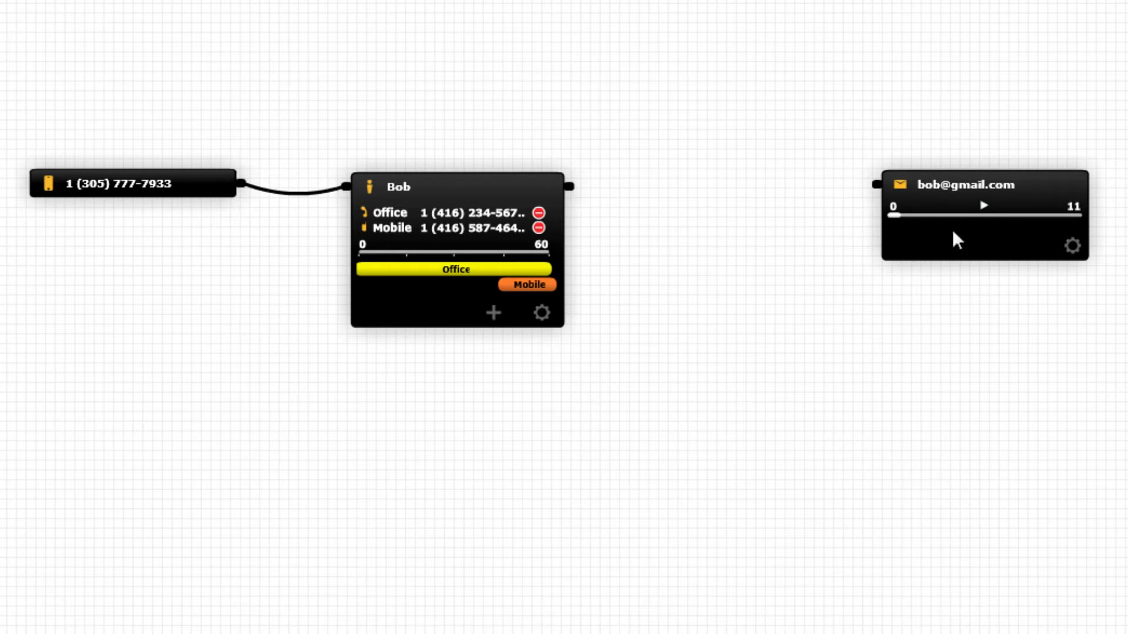
pyautogui.click(984, 205)
# - Wire the person's output to the voicemail component, then drag a second Person onto the canvas
pyautogui.moveTo(569, 187); pyautogui.dragTo(873, 187)
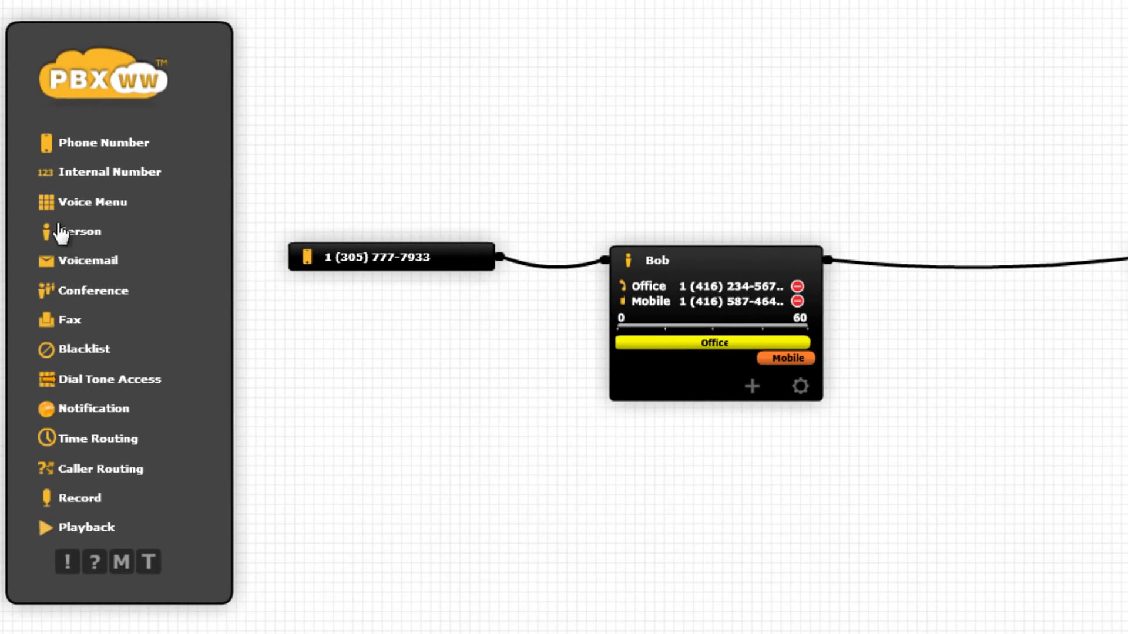
pyautogui.moveTo(61, 232); pyautogui.dragTo(1025, 231)
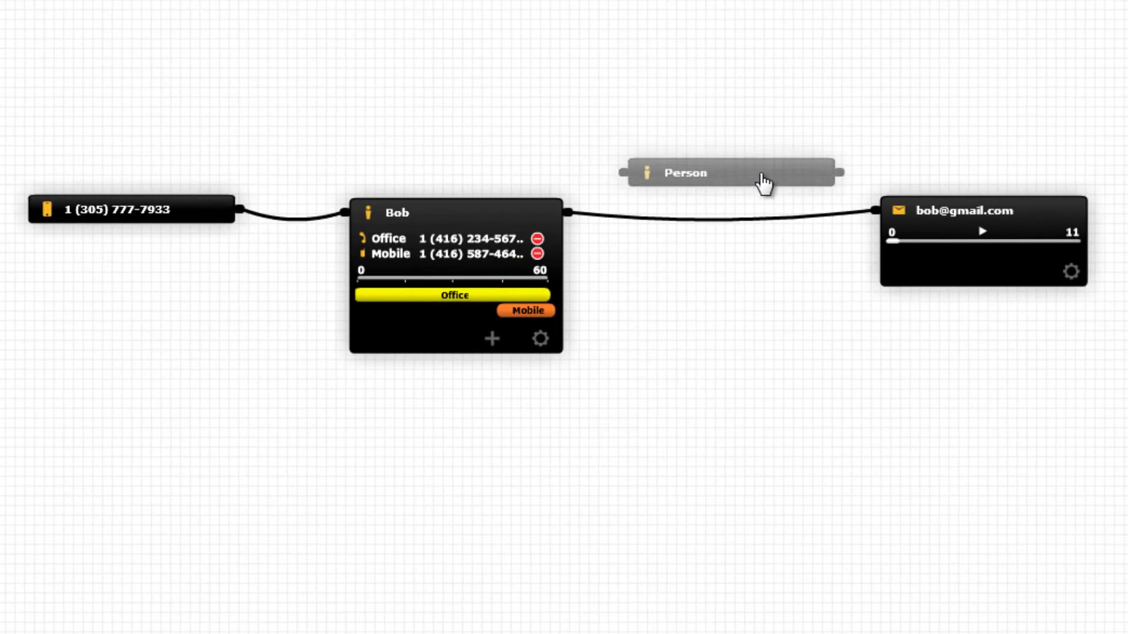
# - Give the second person a name and a Mobile-labelled mobile number, wired between the first person and voicemail
pyautogui.moveTo(762, 176); pyautogui.dragTo(765, 180)
pyautogui.click(814, 238)
pyautogui.write('S')
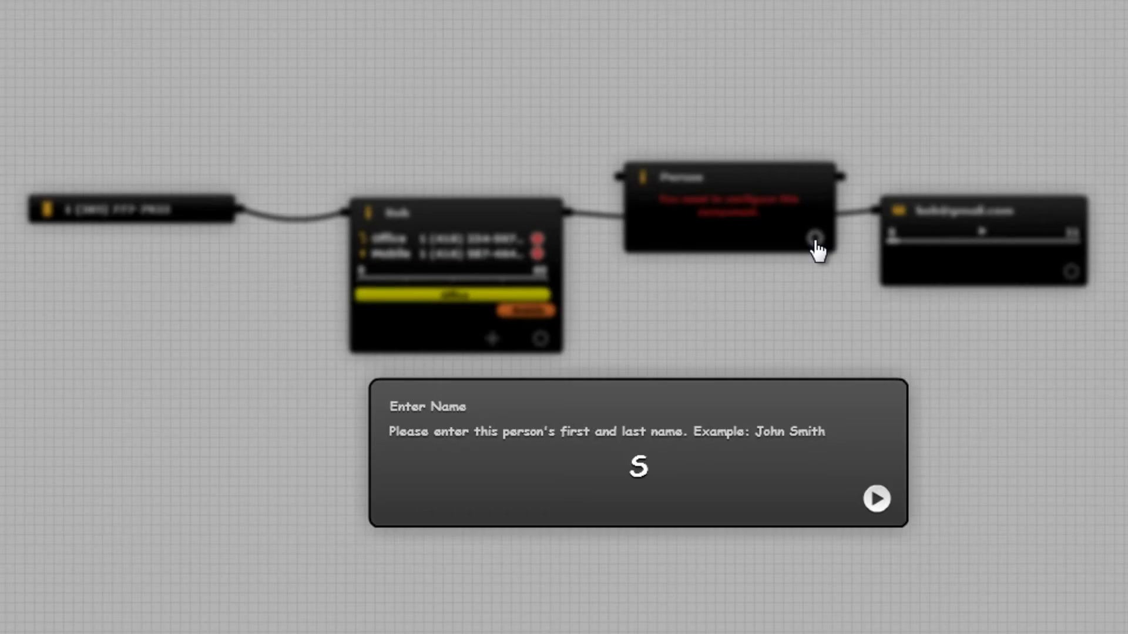
pyautogui.write('uzie')
pyautogui.press('Return')
pyautogui.click(513, 468)
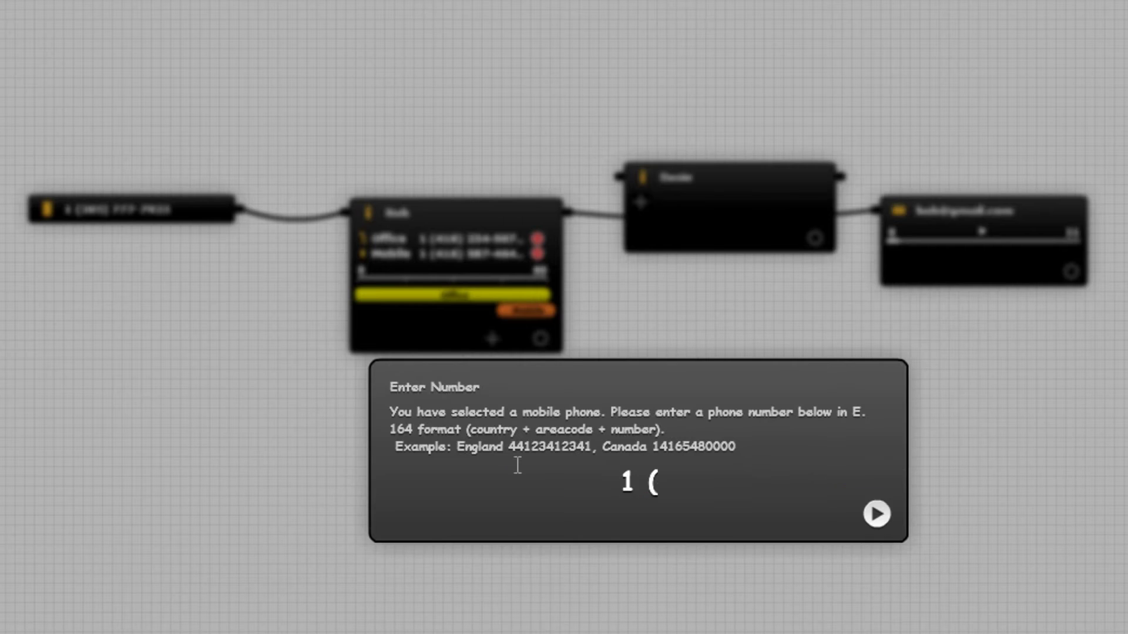
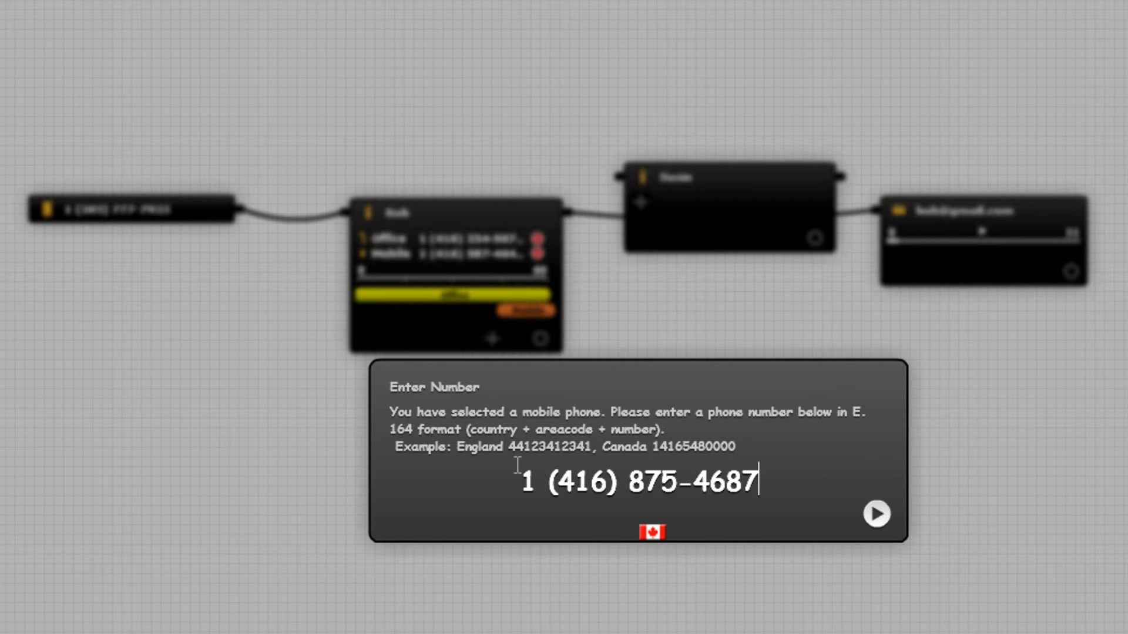
pyautogui.press('Return')
pyautogui.write('Mobile')
pyautogui.press('Return')
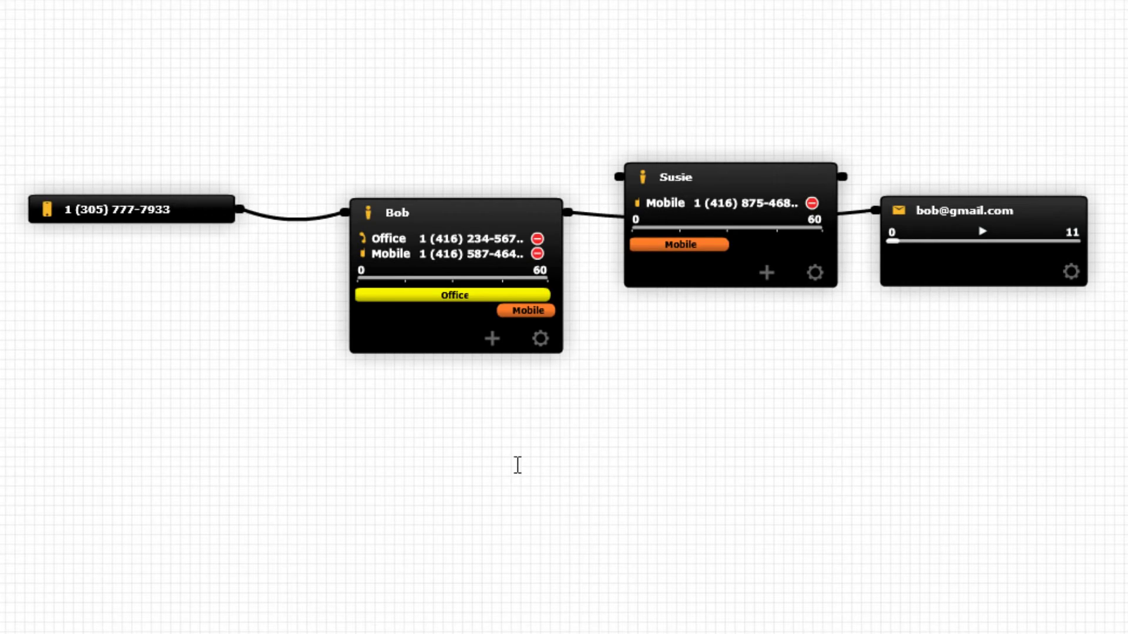
pyautogui.moveTo(863, 225); pyautogui.dragTo(614, 176)
pyautogui.moveTo(843, 177); pyautogui.dragTo(875, 210)
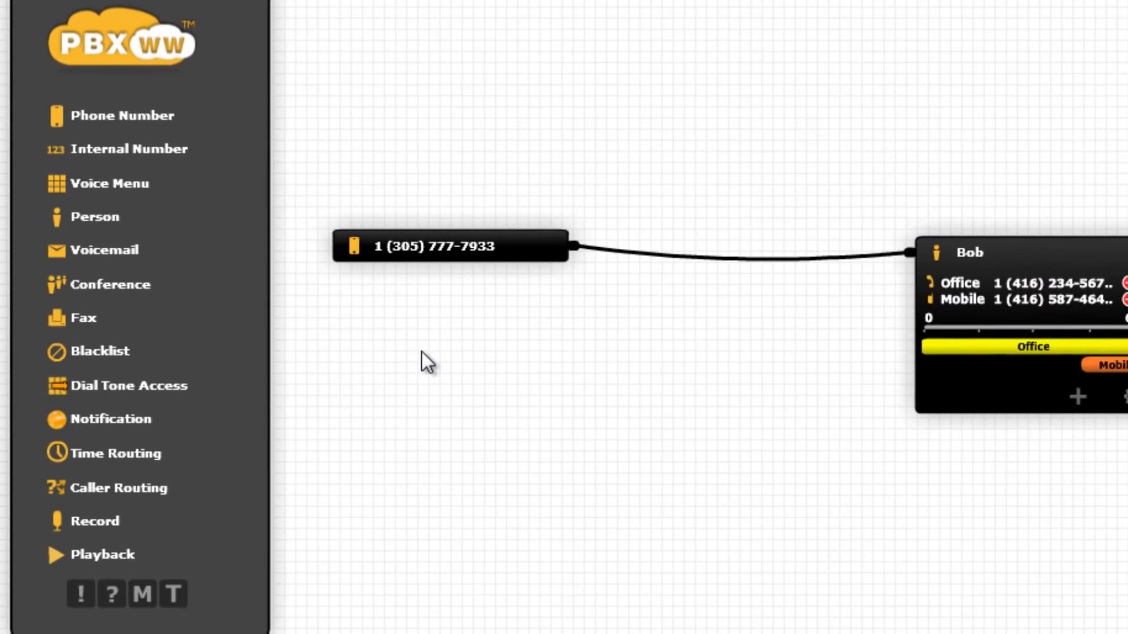
# - Add a Voice Menu fed by the phone number and name its recording 'Voice Menu'
pyautogui.moveTo(126, 183); pyautogui.dragTo(786, 300)
pyautogui.moveTo(867, 257); pyautogui.dragTo(629, 294)
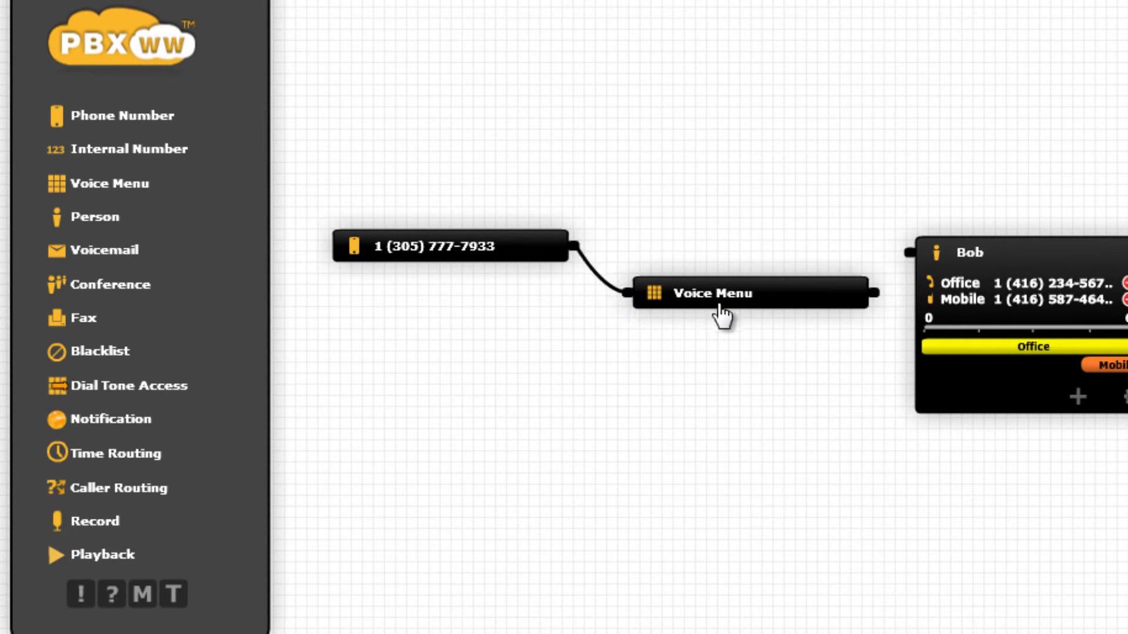
pyautogui.click(851, 364)
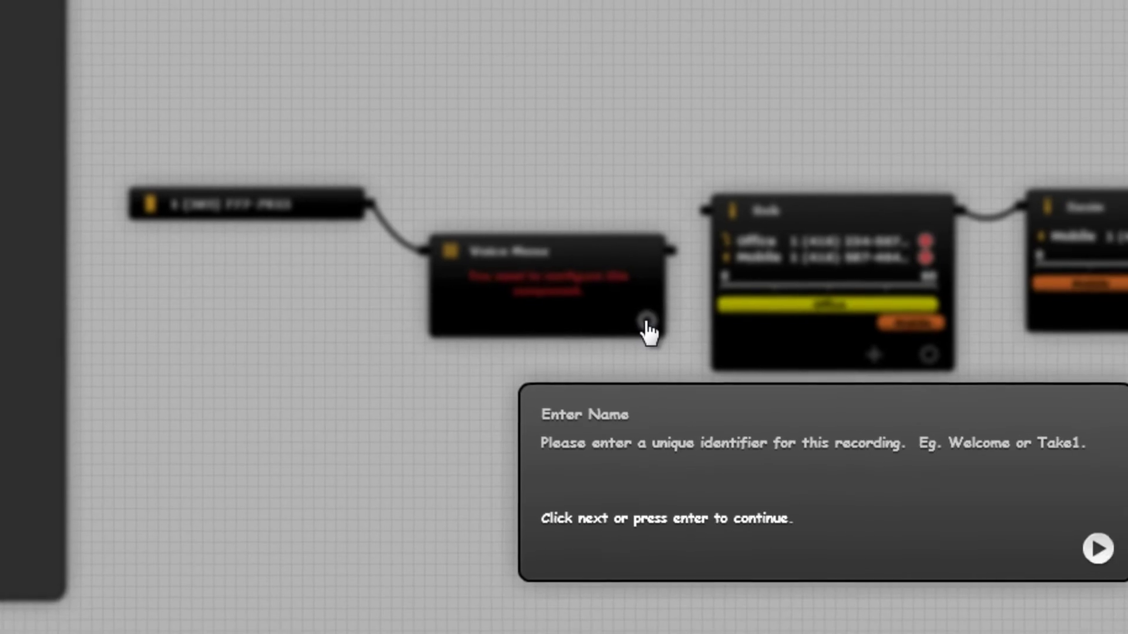
pyautogui.write('Voice Menu')
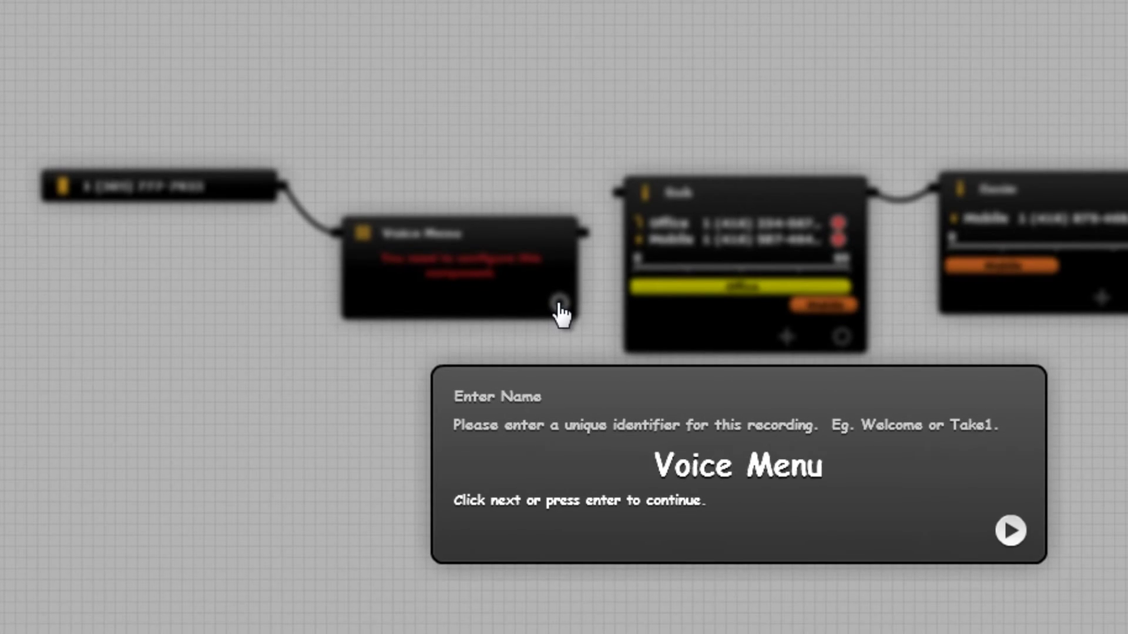
pyautogui.press('Return')
# - Record the roughly 11-second menu greeting and save it
pyautogui.click(618, 461)
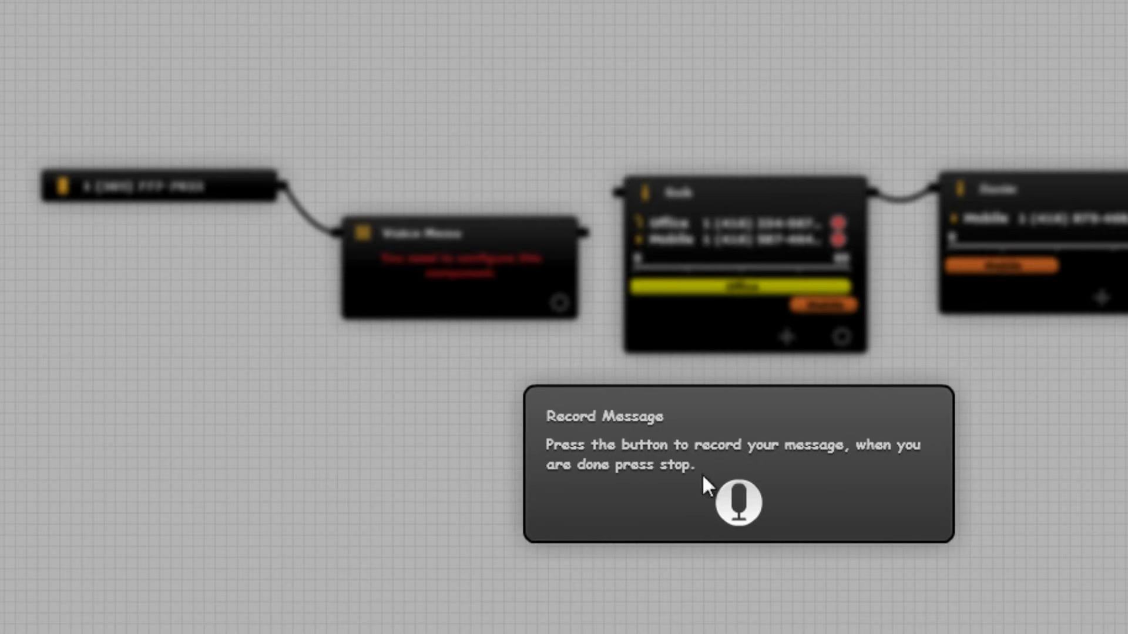
pyautogui.click(744, 501)
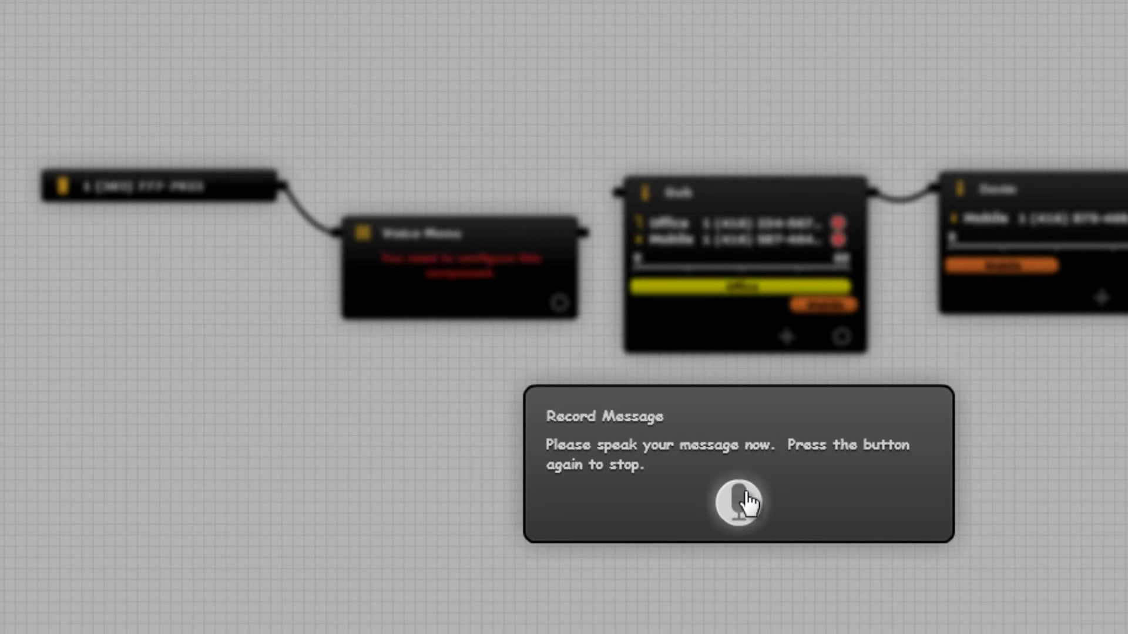
pyautogui.click(746, 501)
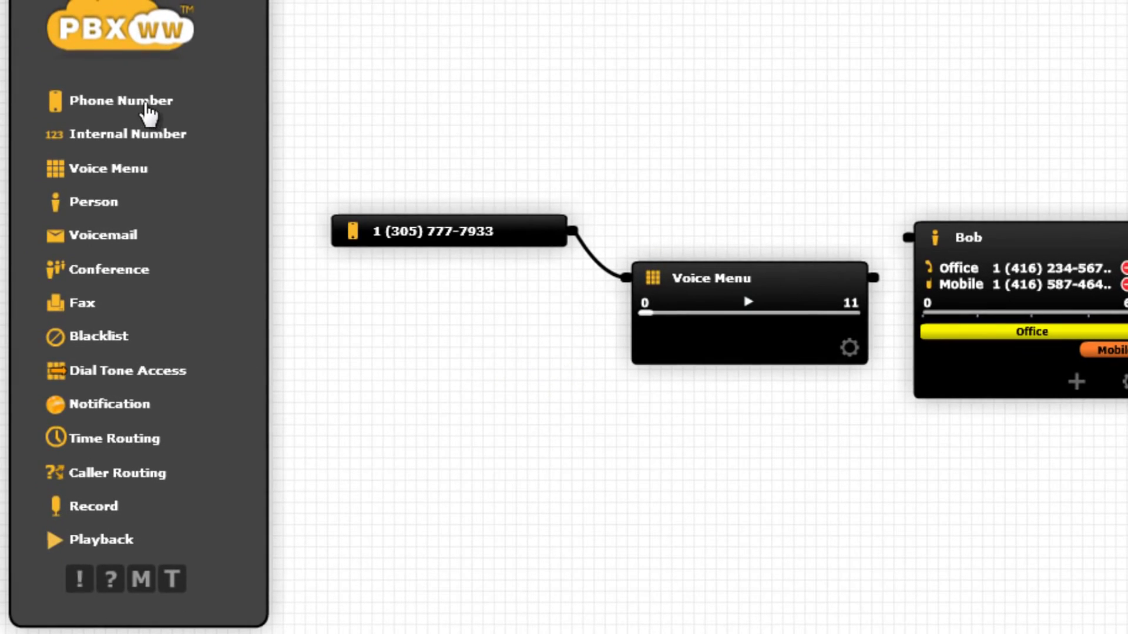
# - Add a second Phone Number node, assign it a number, and wire it into the Voice Menu
pyautogui.moveTo(147, 112); pyautogui.dragTo(470, 419)
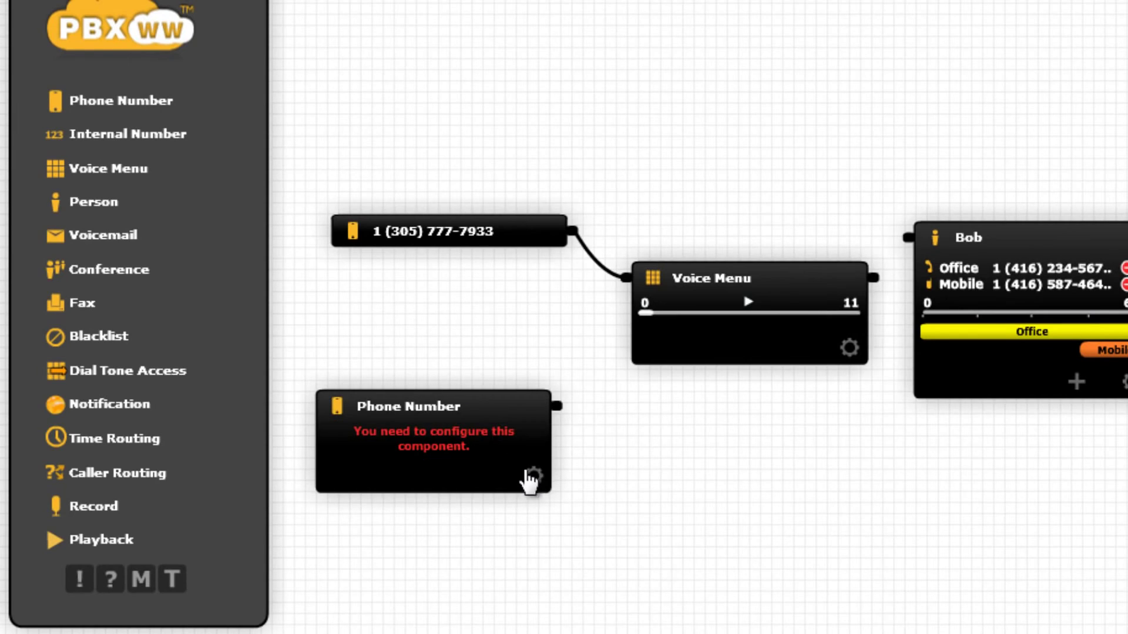
pyautogui.click(533, 476)
pyautogui.click(706, 413)
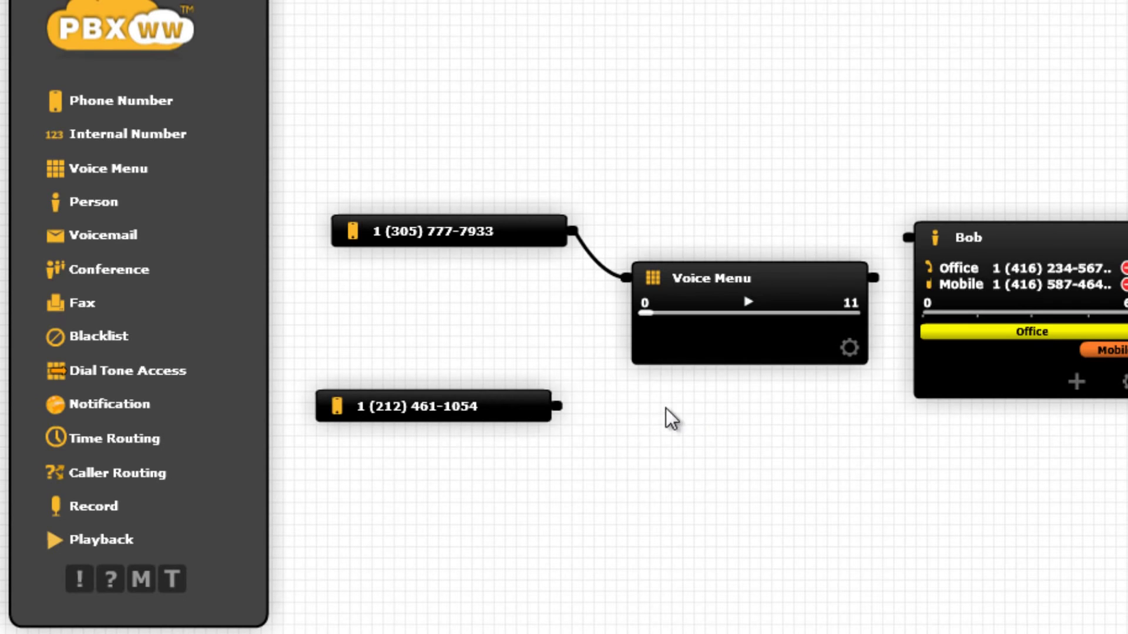
pyautogui.moveTo(562, 414); pyautogui.dragTo(623, 290)
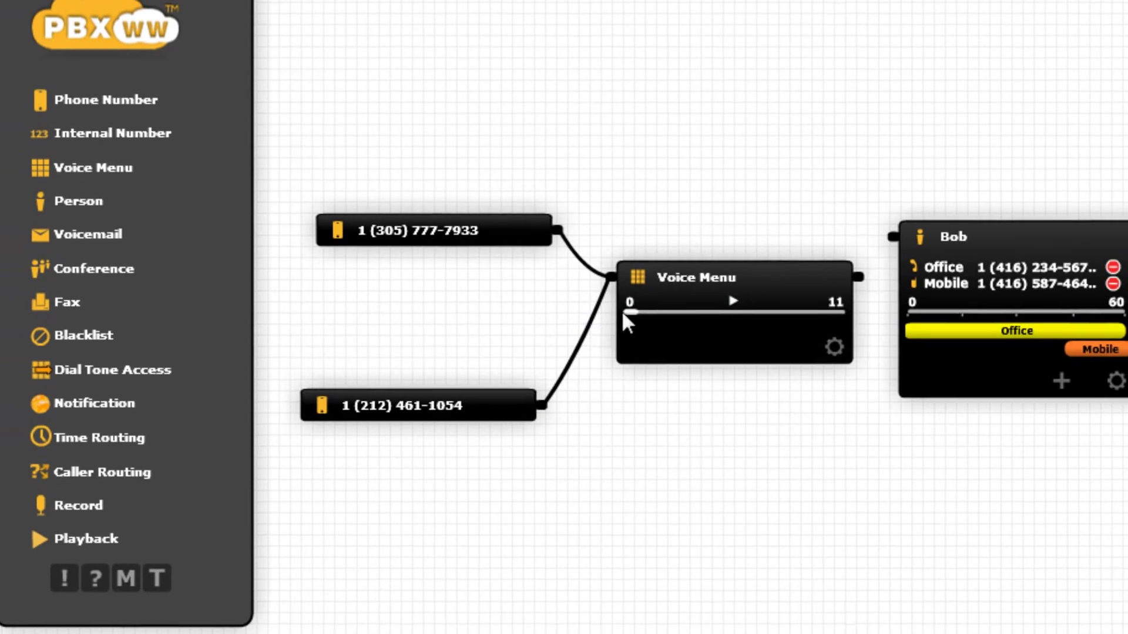
# - Connect the Voice Menu to the first person and rearrange the two people's nodes
pyautogui.moveTo(749, 280); pyautogui.dragTo(780, 231)
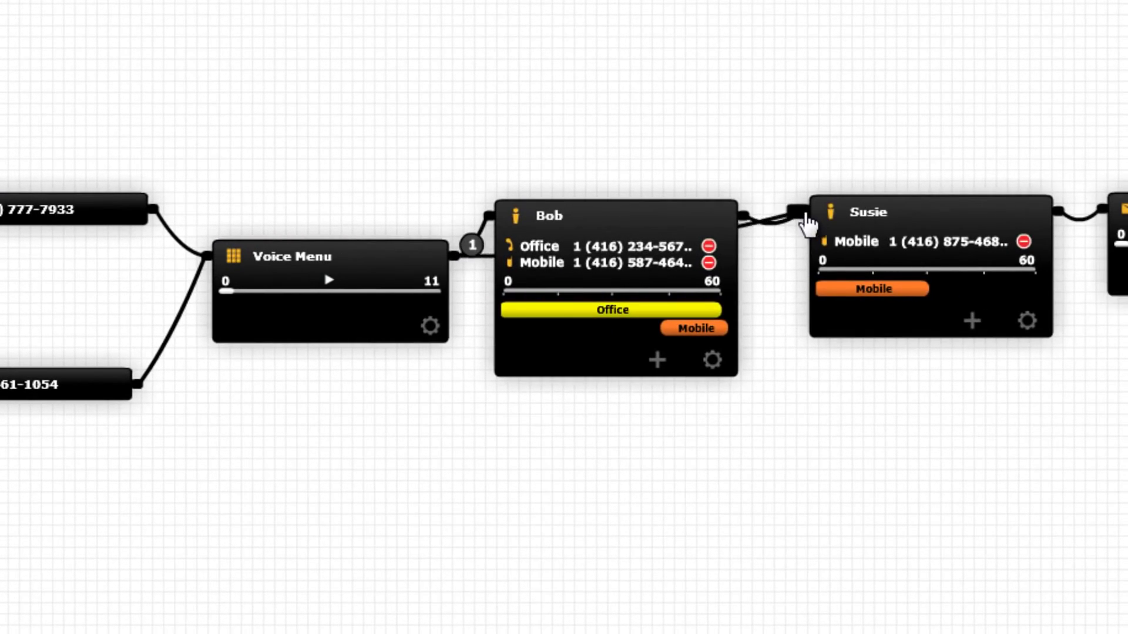
pyautogui.moveTo(984, 230); pyautogui.dragTo(933, 608)
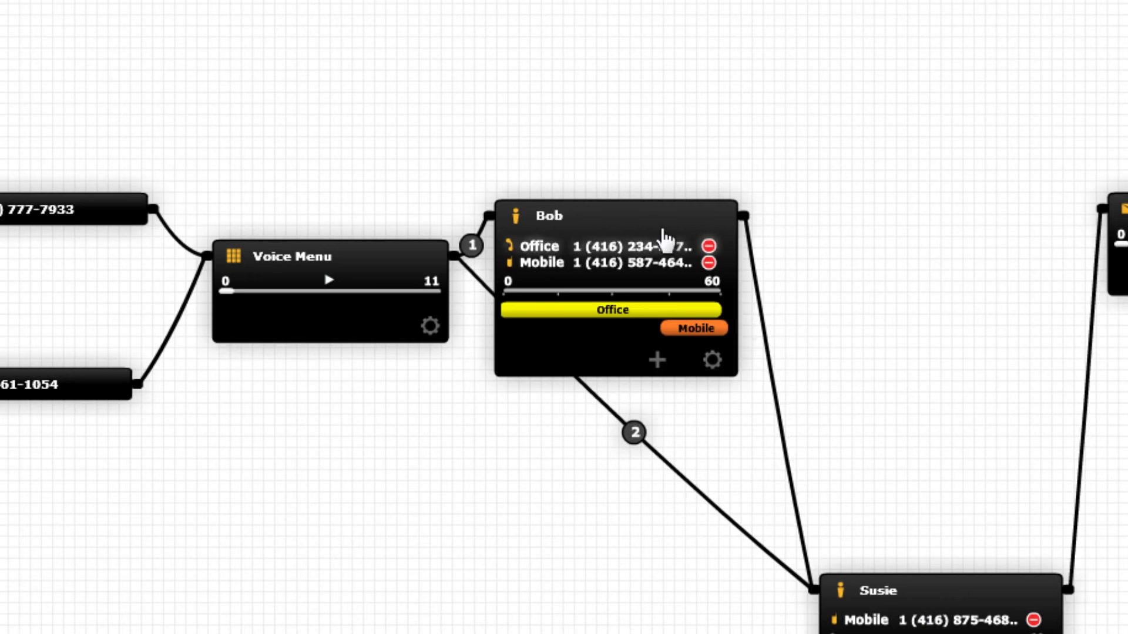
pyautogui.moveTo(668, 213); pyautogui.dragTo(711, 159)
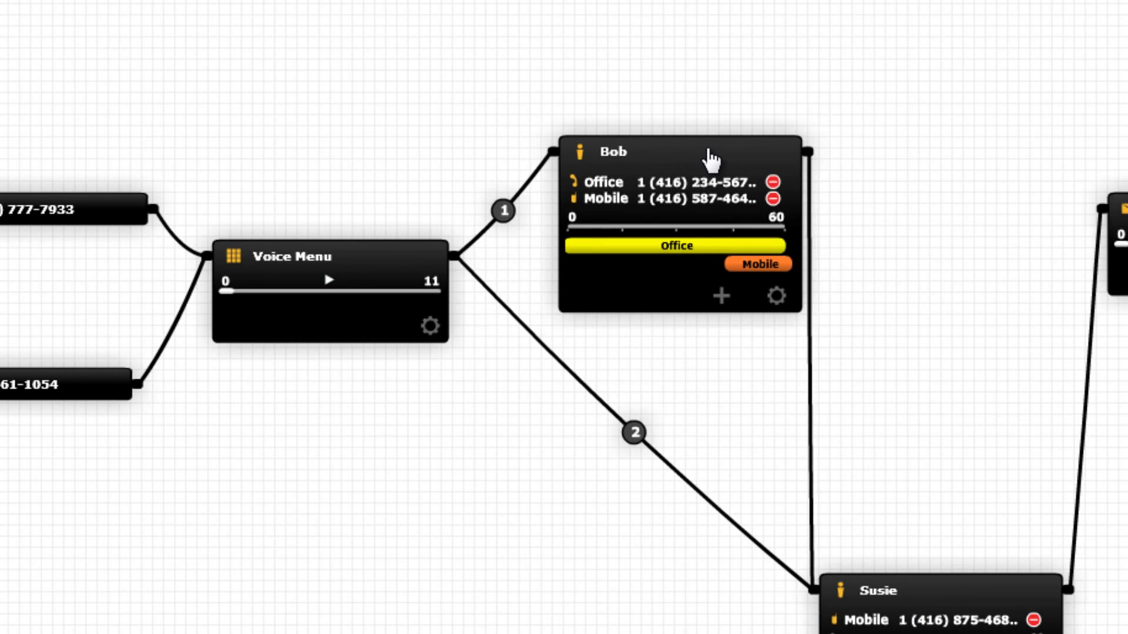
# - Label the Voice Menu's two outgoing wires as options 101 and 102
pyautogui.moveTo(509, 232)
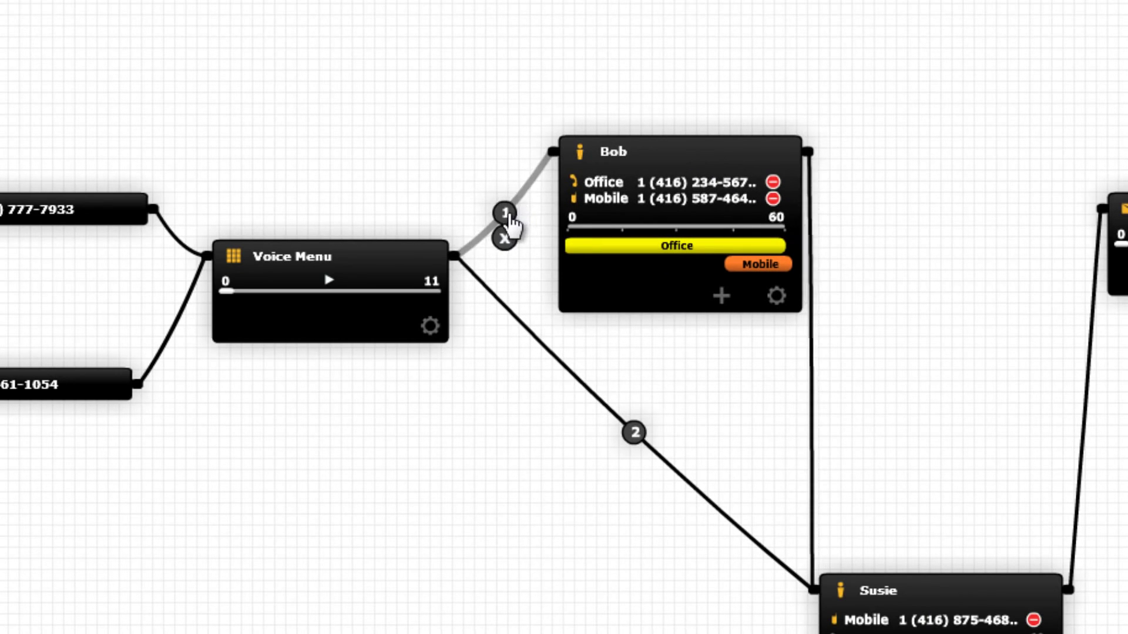
pyautogui.write('101')
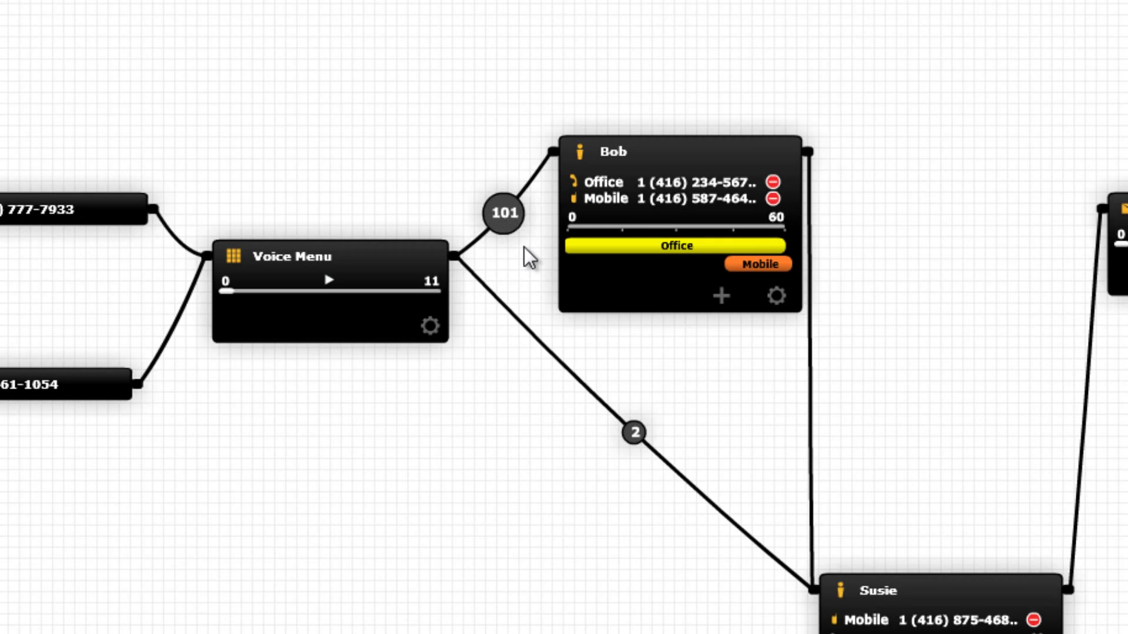
pyautogui.moveTo(632, 438)
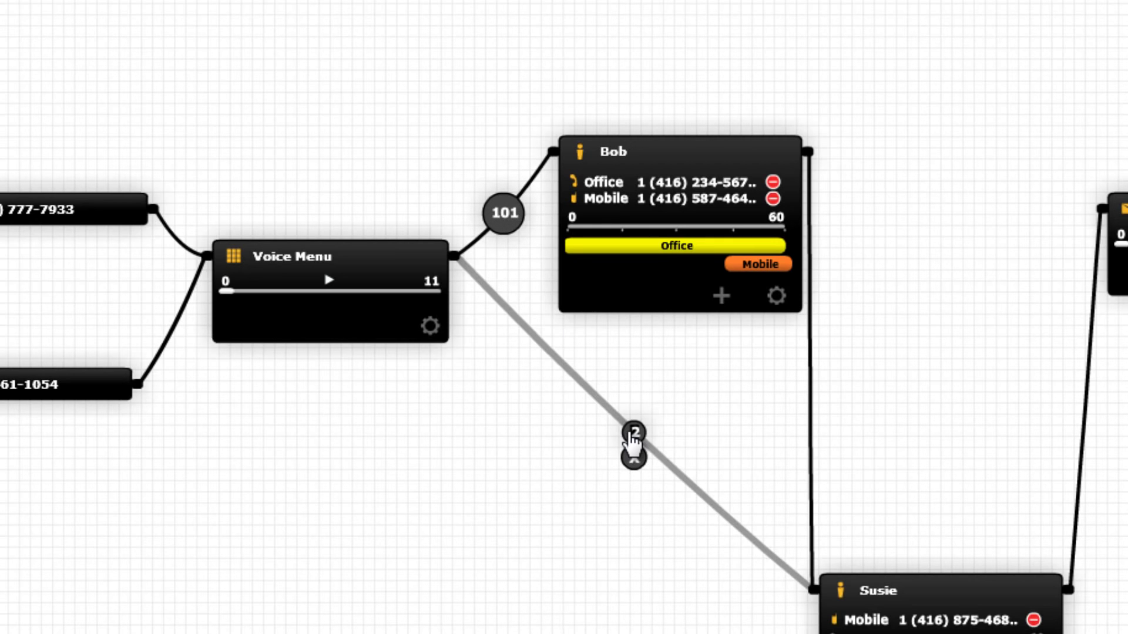
pyautogui.click(629, 434)
pyautogui.write('102')
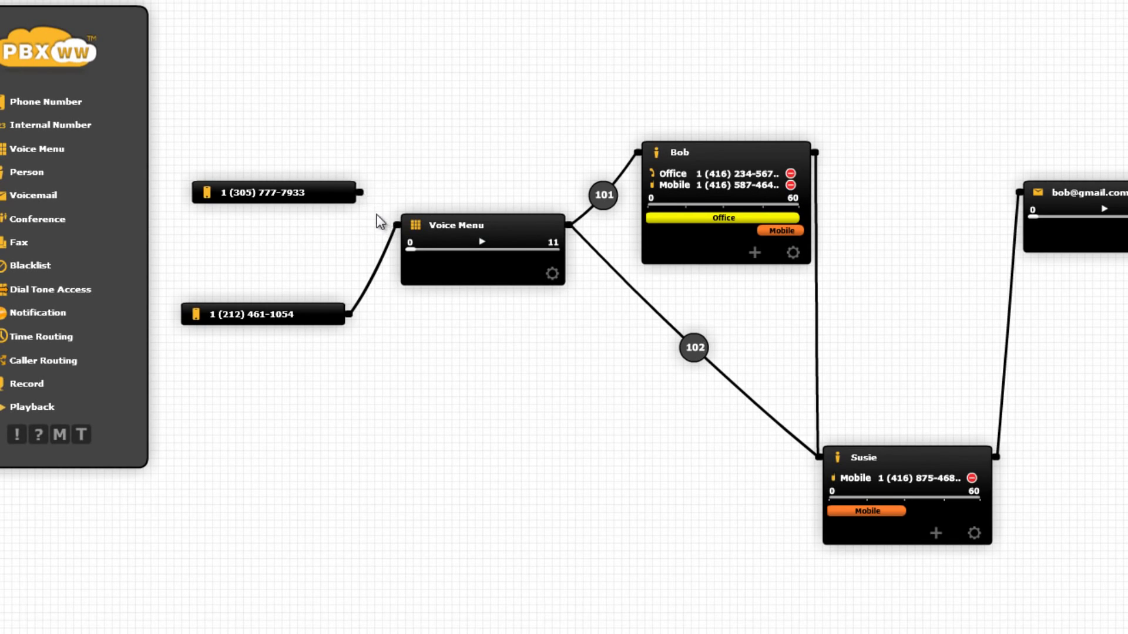
# - Delete the original phone number node, reroute the first person to voicemail, and reposition the Voice Menu and voicemail nodes
pyautogui.moveTo(365, 194); pyautogui.dragTo(633, 153)
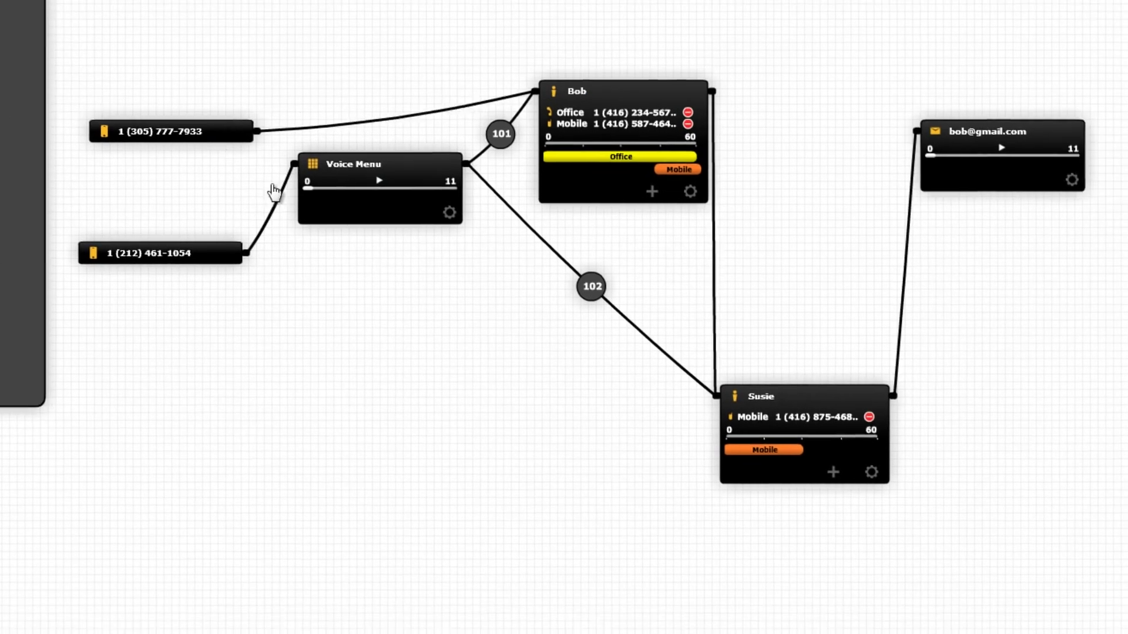
pyautogui.moveTo(203, 134); pyautogui.dragTo(1095, 577)
pyautogui.moveTo(579, 313); pyautogui.dragTo(832, 89)
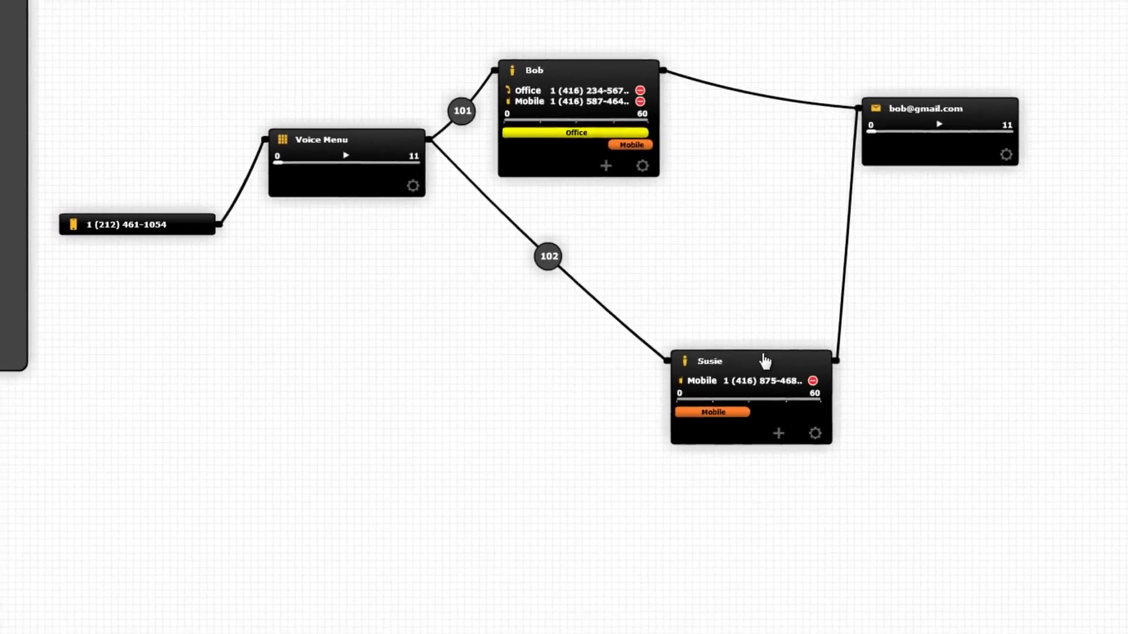
pyautogui.moveTo(763, 361); pyautogui.dragTo(620, 271)
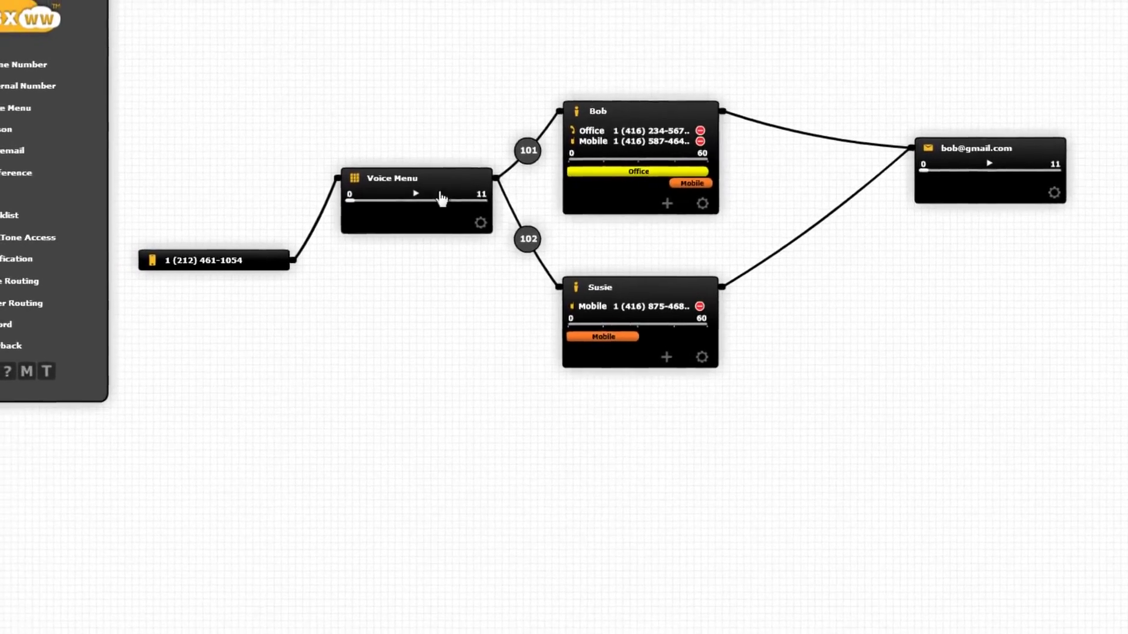
pyautogui.moveTo(411, 162); pyautogui.dragTo(406, 224)
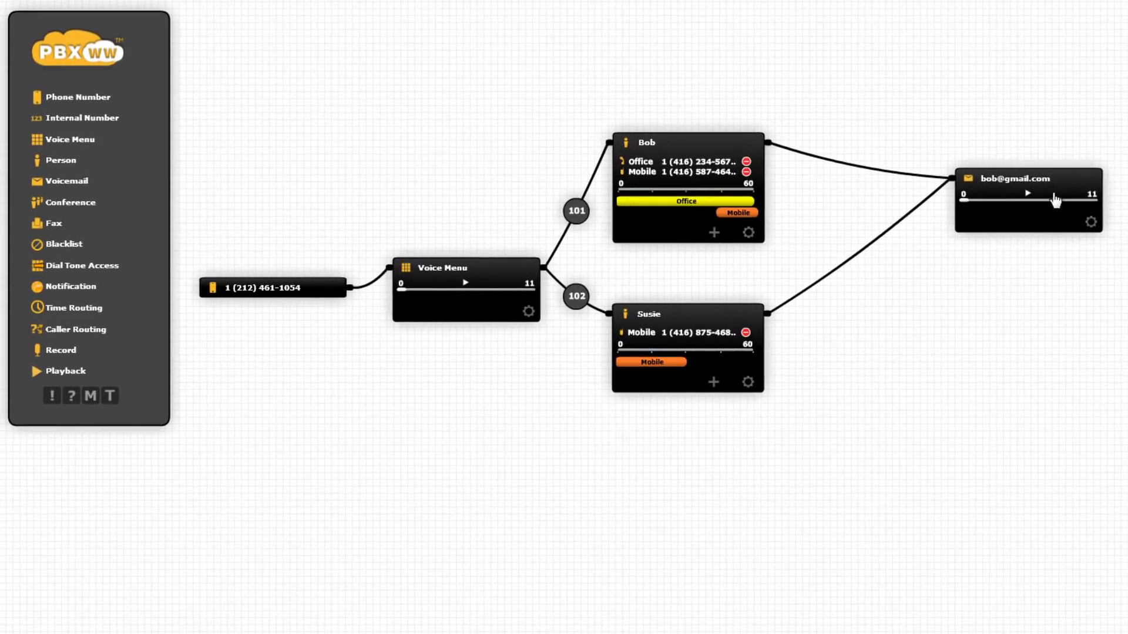
pyautogui.moveTo(1044, 189); pyautogui.dragTo(999, 264)
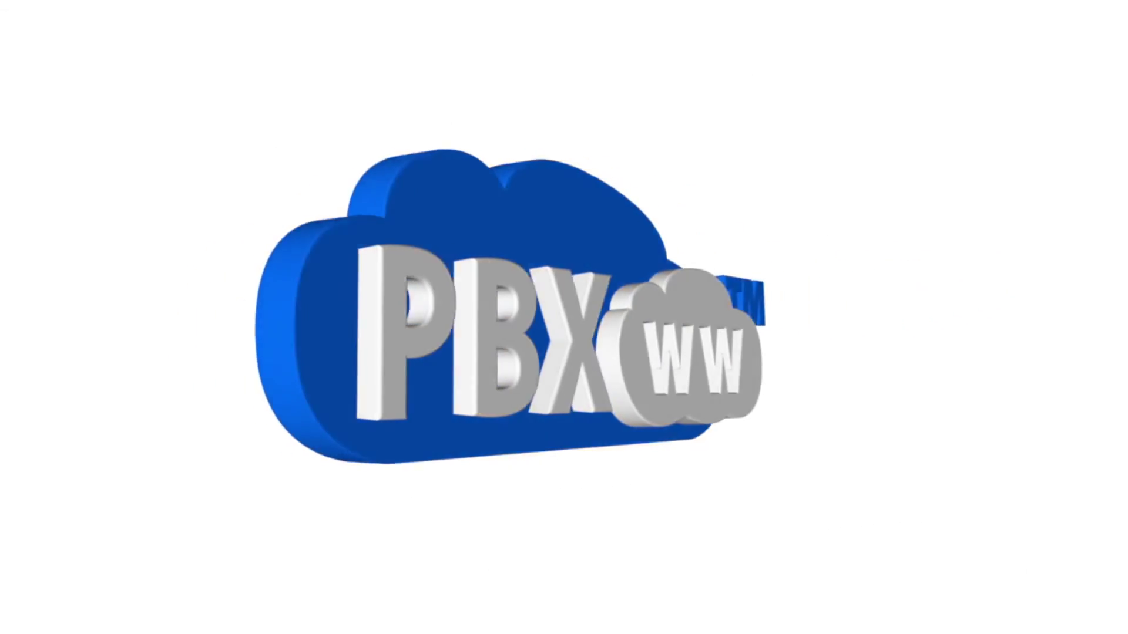